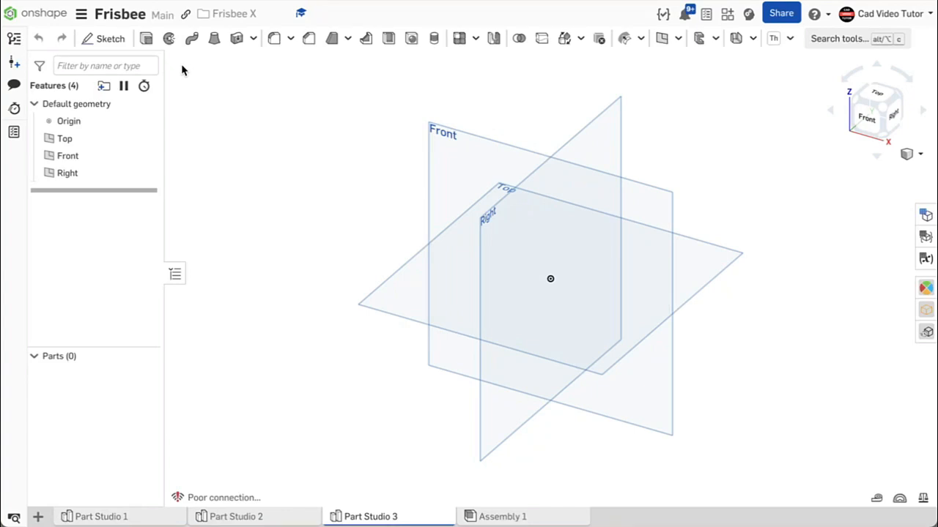
Set the workspace's default length unit to Millimeter and the default mass unit to Gram
left_click(81, 13)
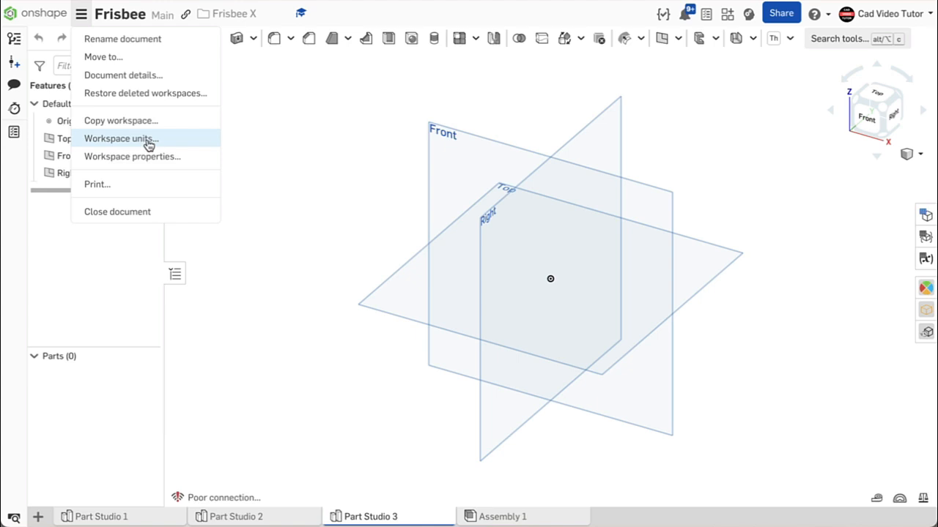
left_click(149, 139)
left_click(242, 119)
left_click(242, 117)
left_click(302, 325)
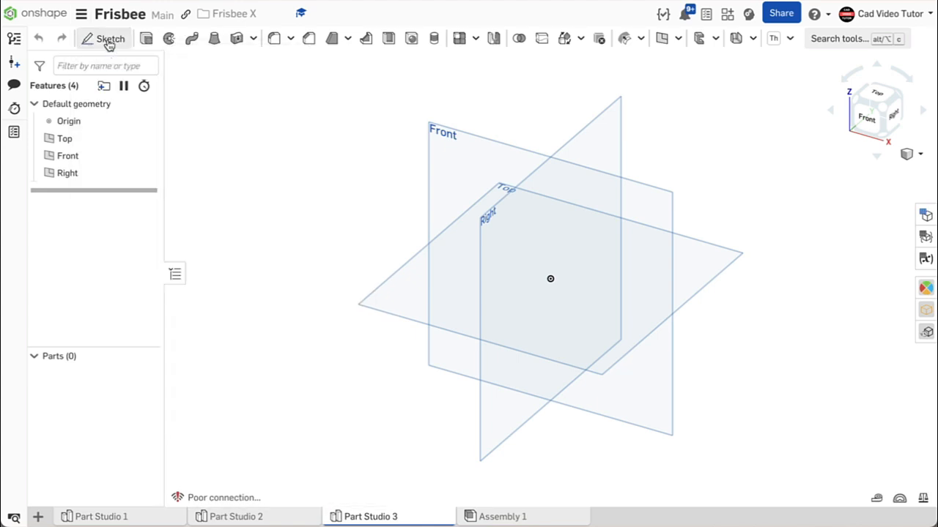
Start a sketch on the Front plane, view it face-on and hide the default planes
left_click(102, 39)
left_click(447, 154)
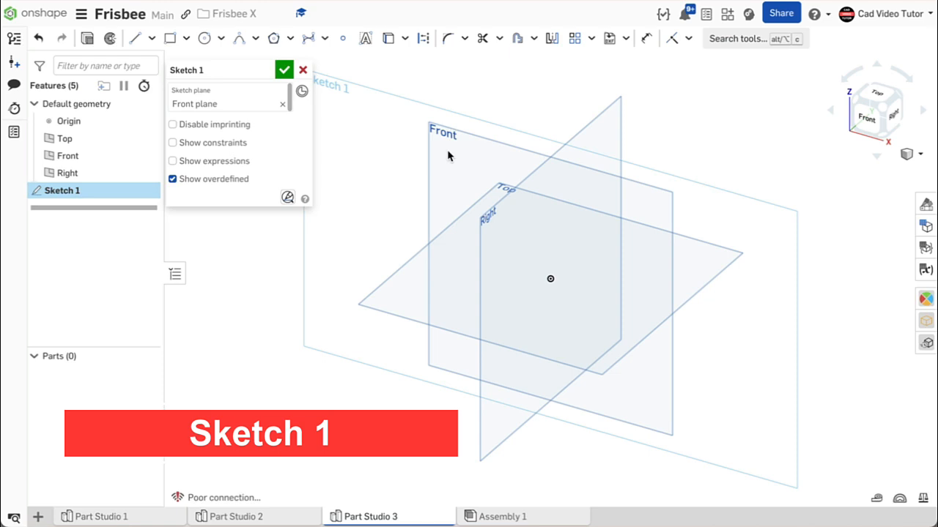
key("n")
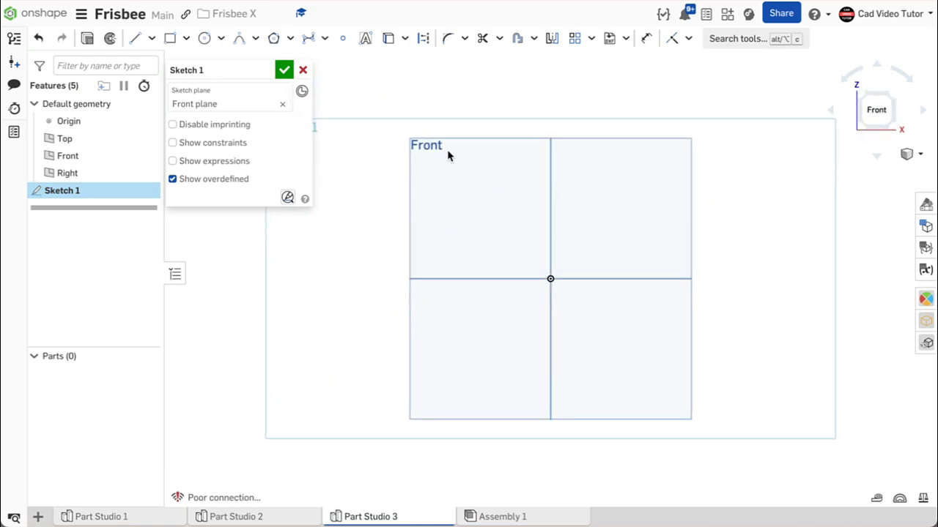
key("p")
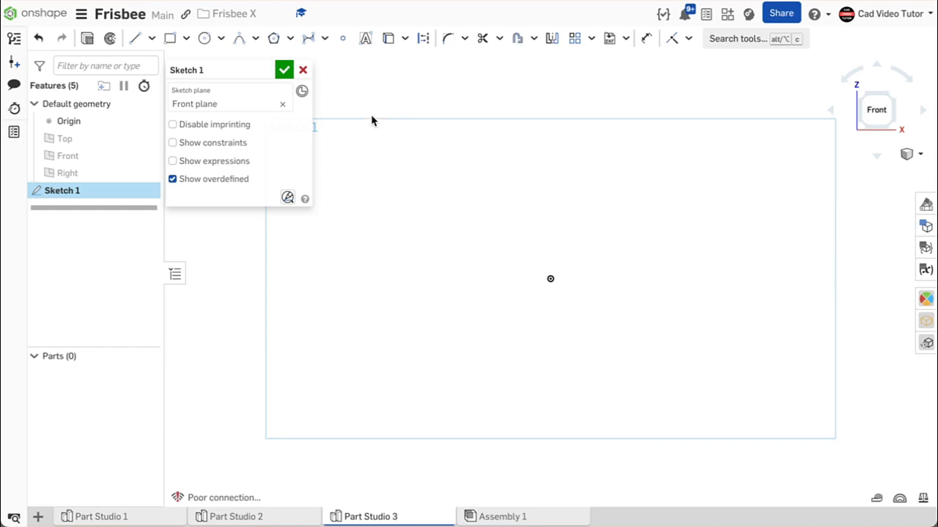
Draw a vertical construction line 35 mm long upward from the origin
left_click(139, 41)
left_click(428, 43)
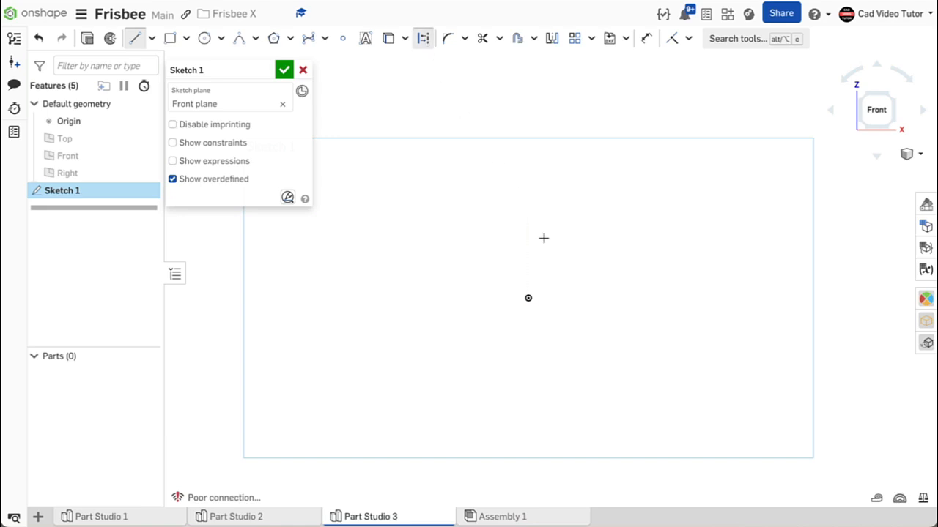
left_click(528, 298)
left_click(525, 186)
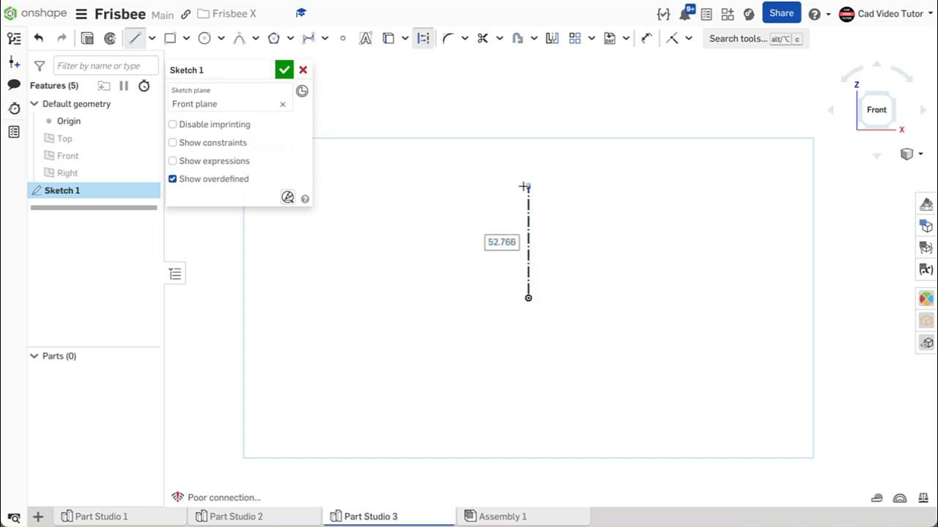
type("35")
key("Return")
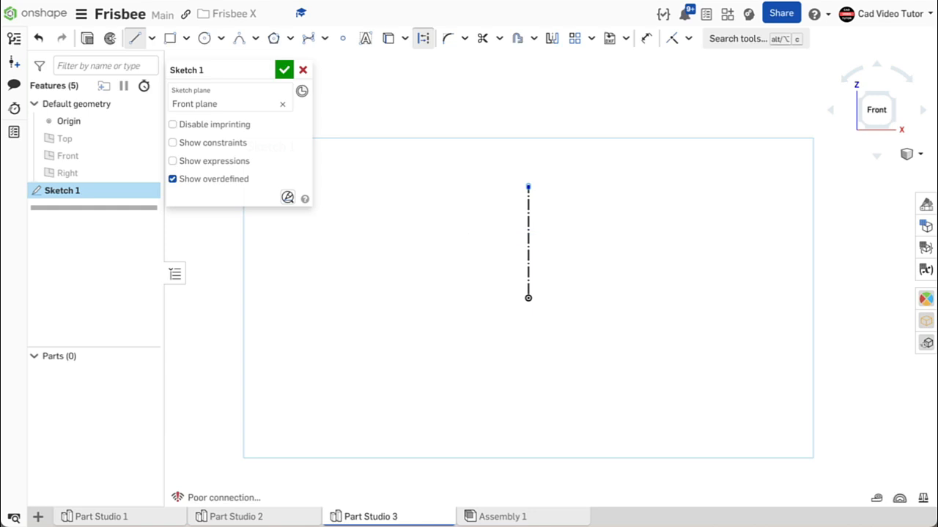
right_click(545, 184)
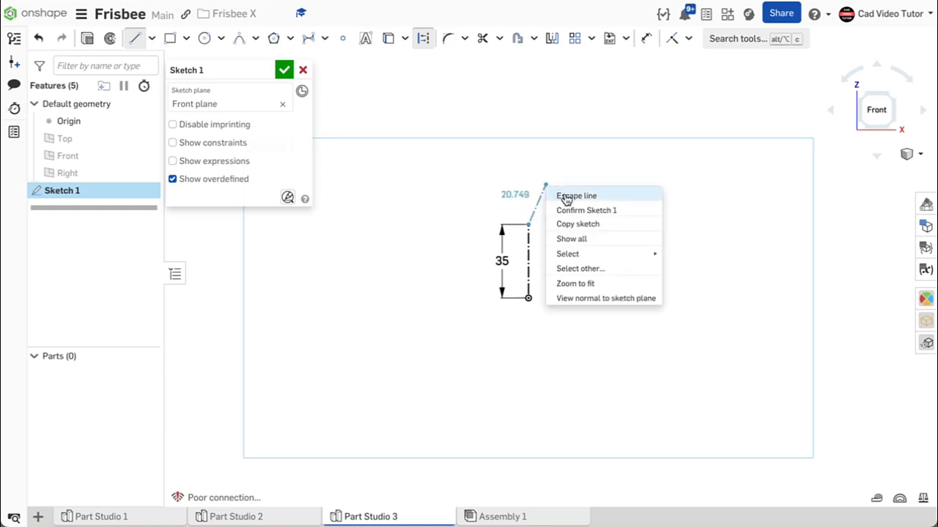
left_click(564, 193)
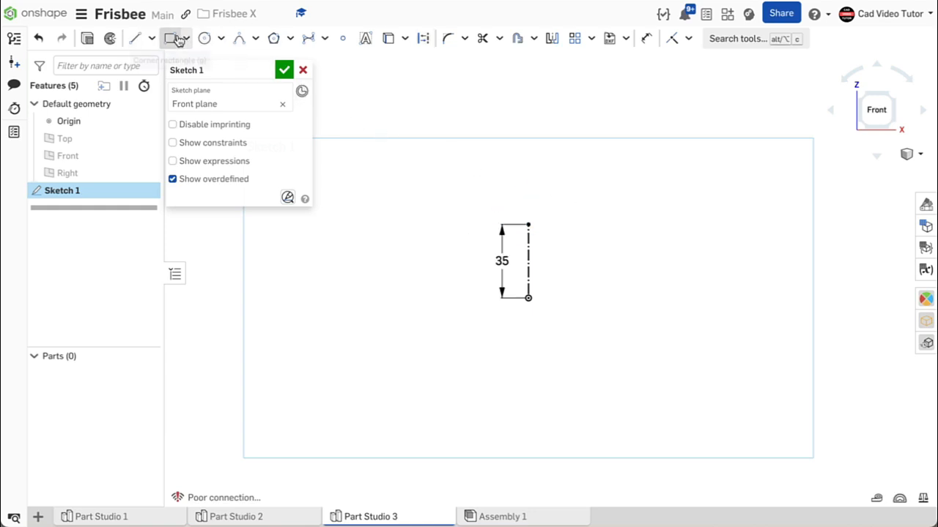
Draw a horizontal solid line about 127 mm long from the origin in the positive X direction
left_click(136, 38)
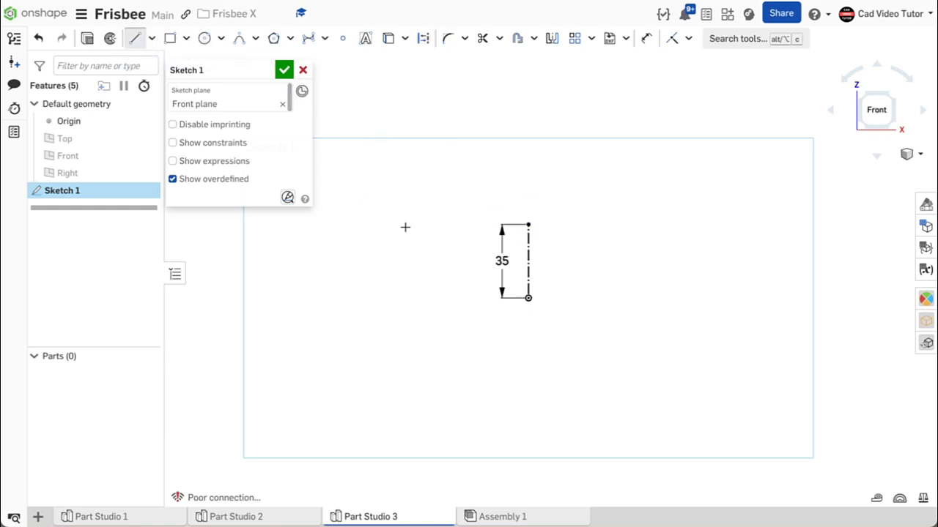
left_click(527, 298)
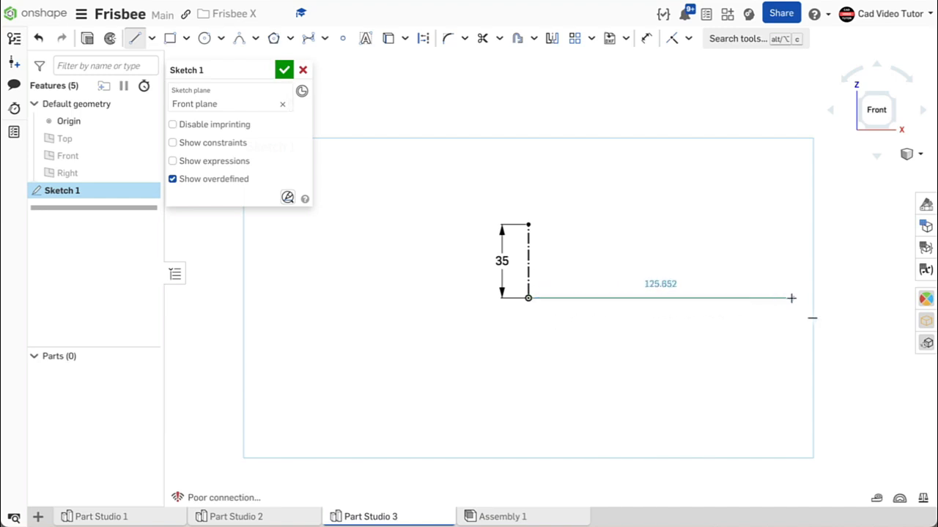
left_click(794, 297)
right_click(781, 263)
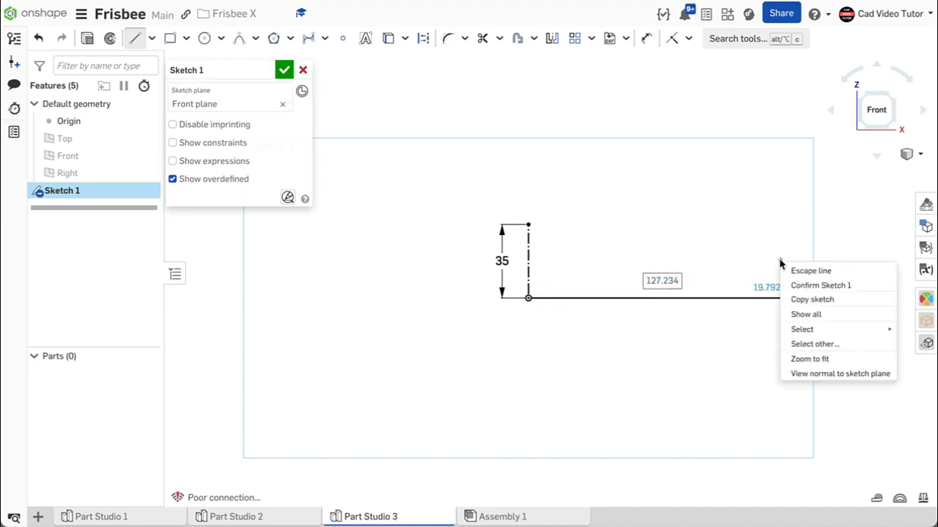
left_click(797, 271)
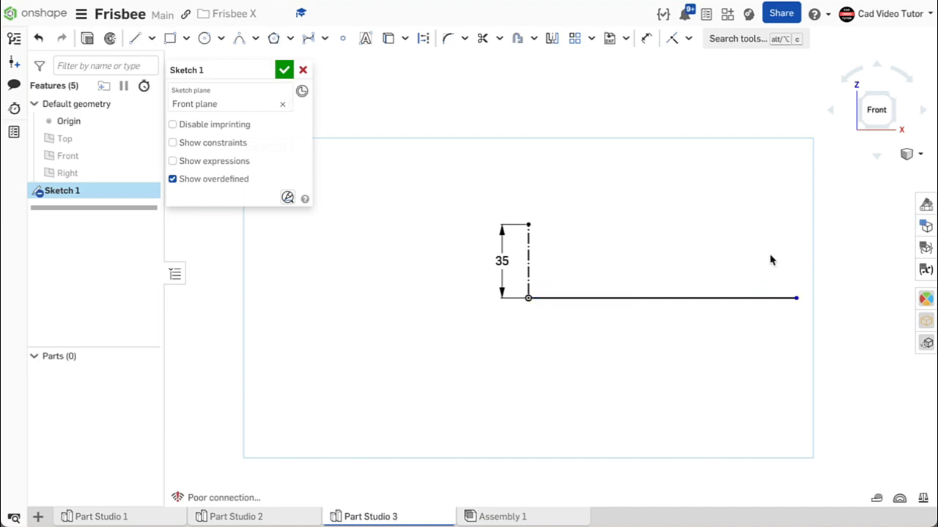
Dimension the lower line's outer endpoint about the vertical centerline as a 240 mm diameter
left_click(647, 38)
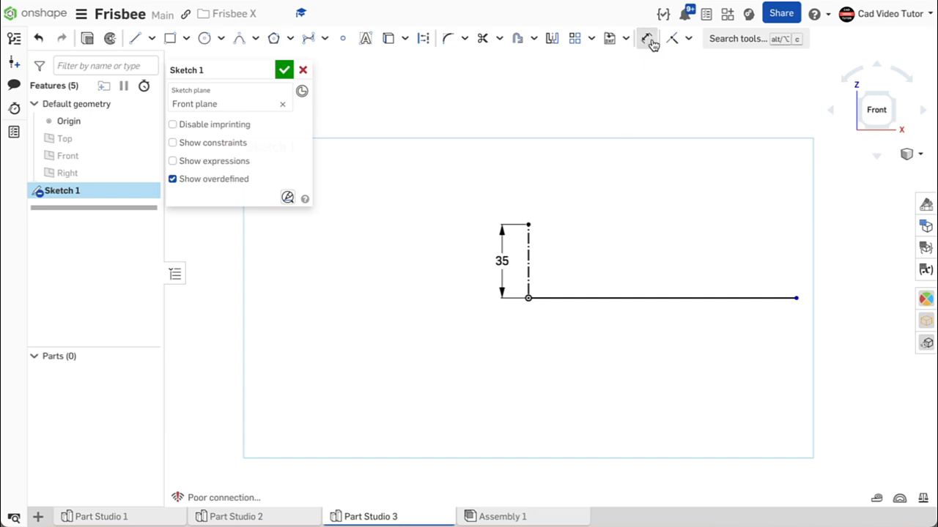
left_click(796, 298)
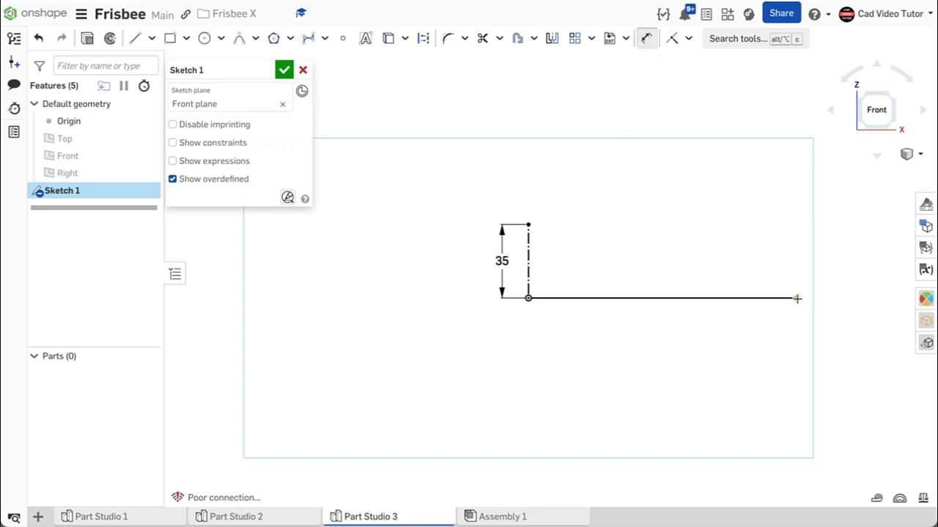
left_click(528, 280)
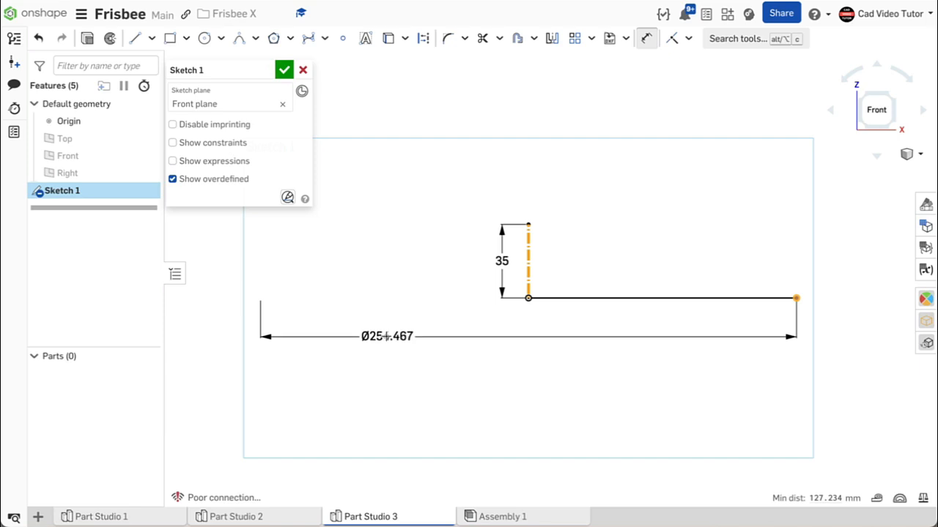
left_click(388, 337)
key("BackSpace")
type("240")
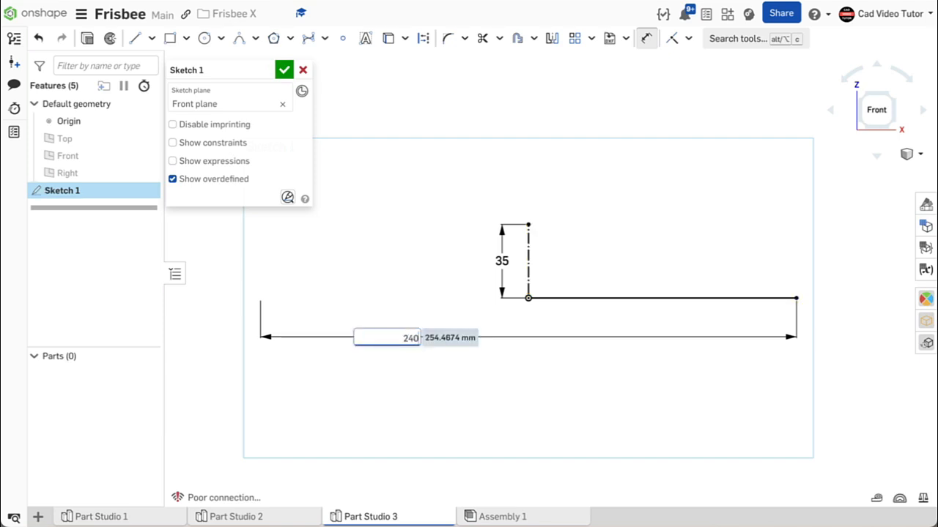
key("Return")
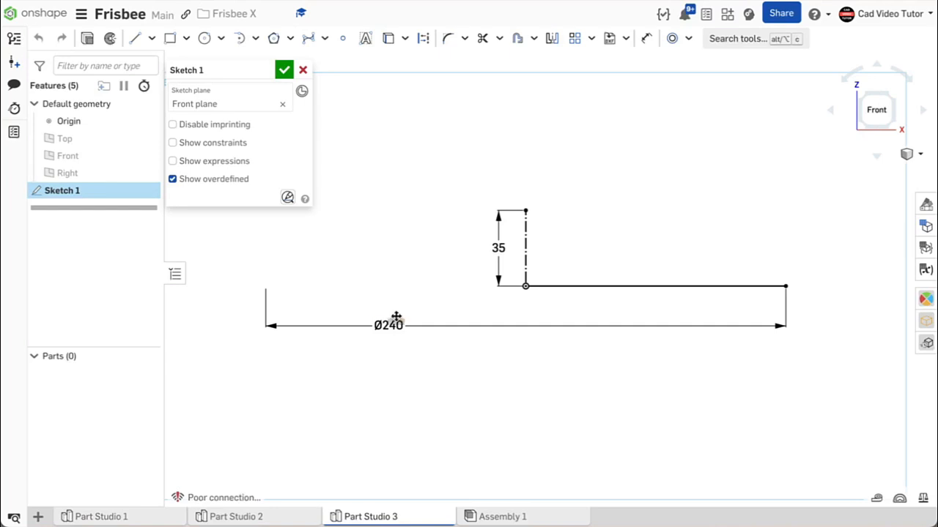
Create a length variable named OD with a value of 240 mm and assign it to the lower diameter dimension
double_click(394, 324)
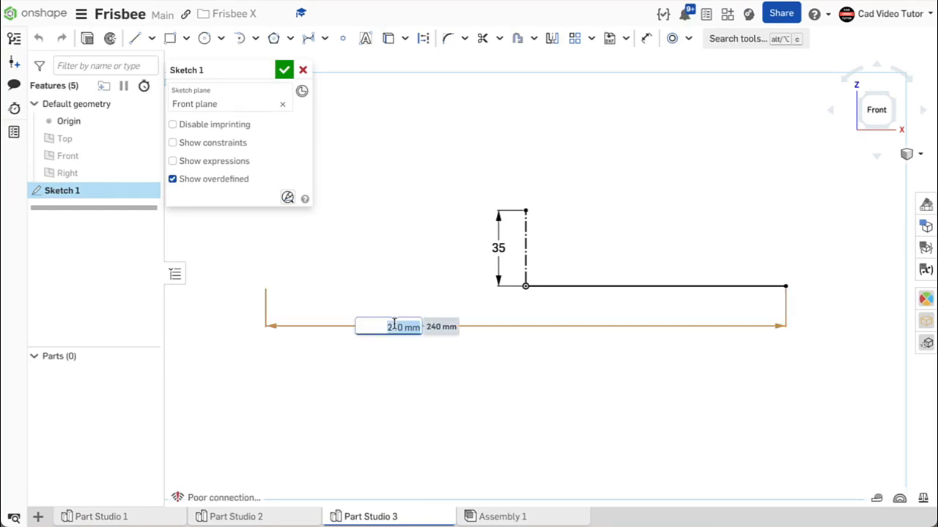
type("##")
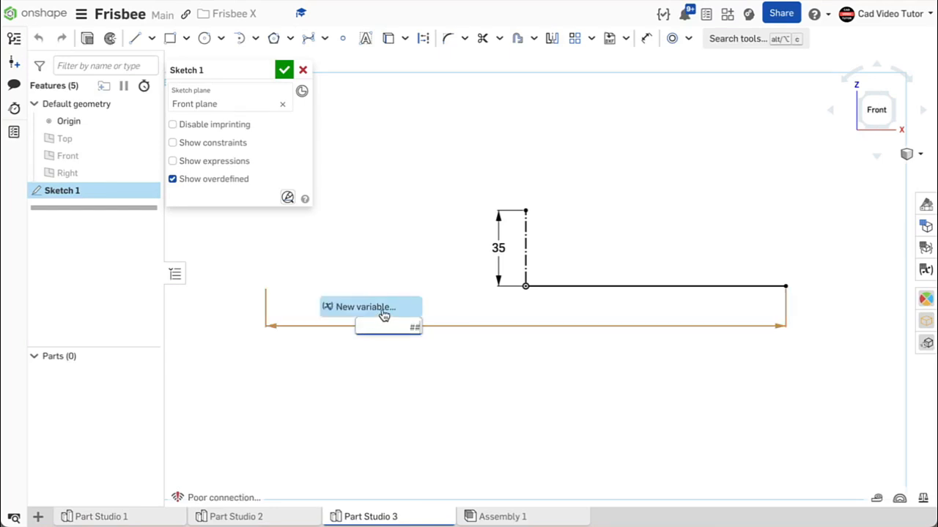
left_click(384, 315)
type("OD")
left_click(680, 385)
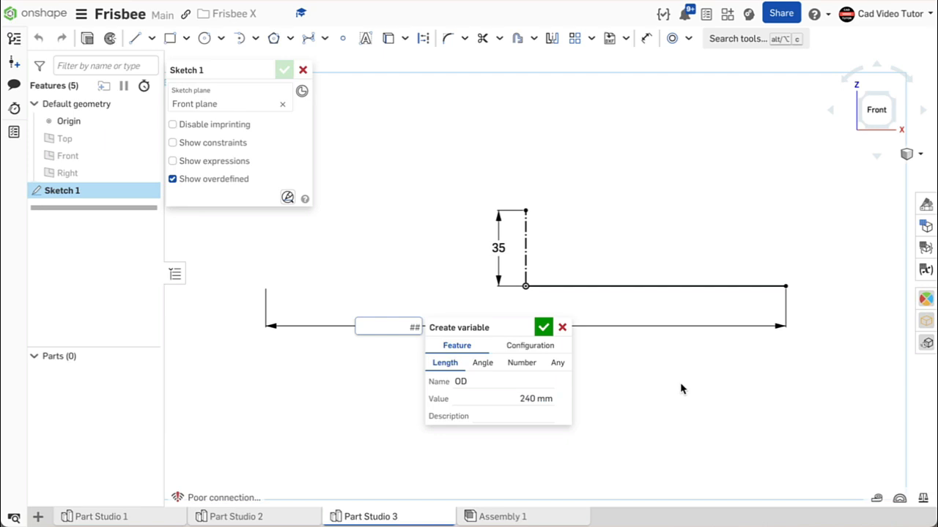
left_click(544, 327)
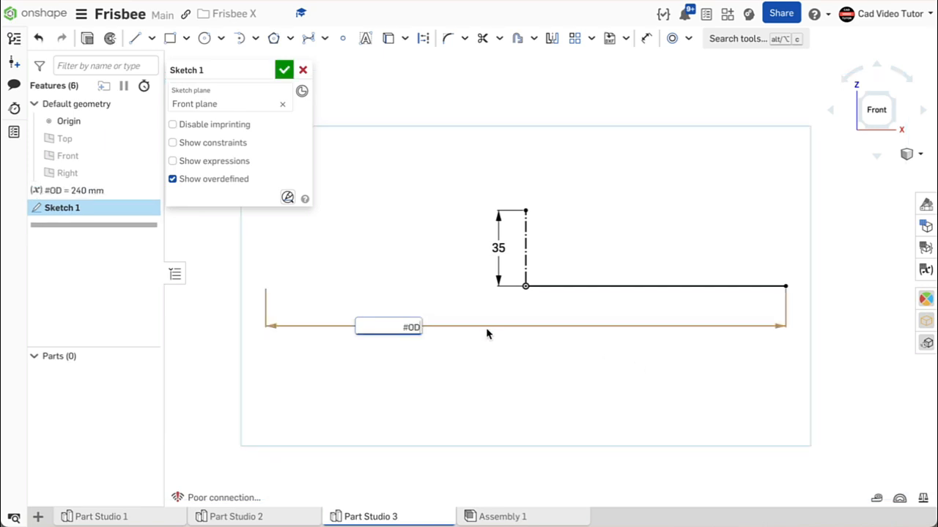
key("Return")
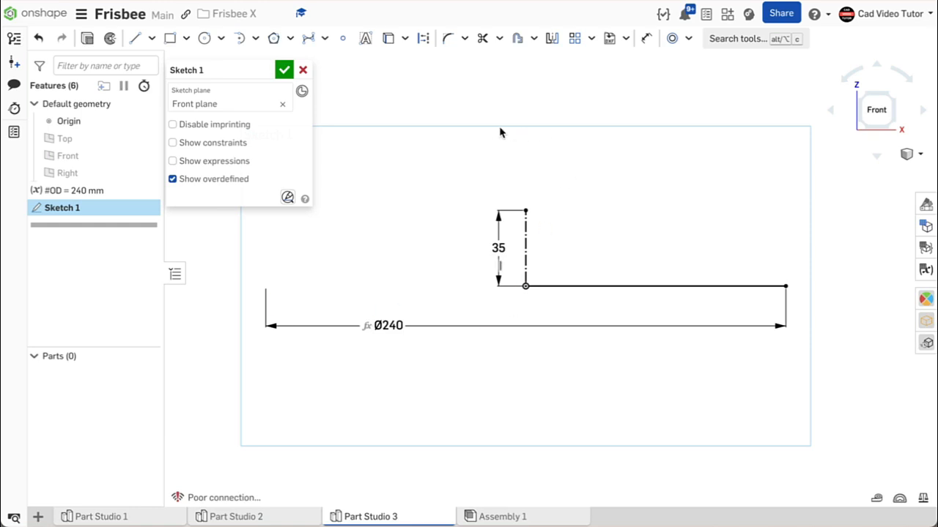
Draw a horizontal solid line about 70 mm long from the centerline's upper endpoint in the positive X direction
left_click(137, 40)
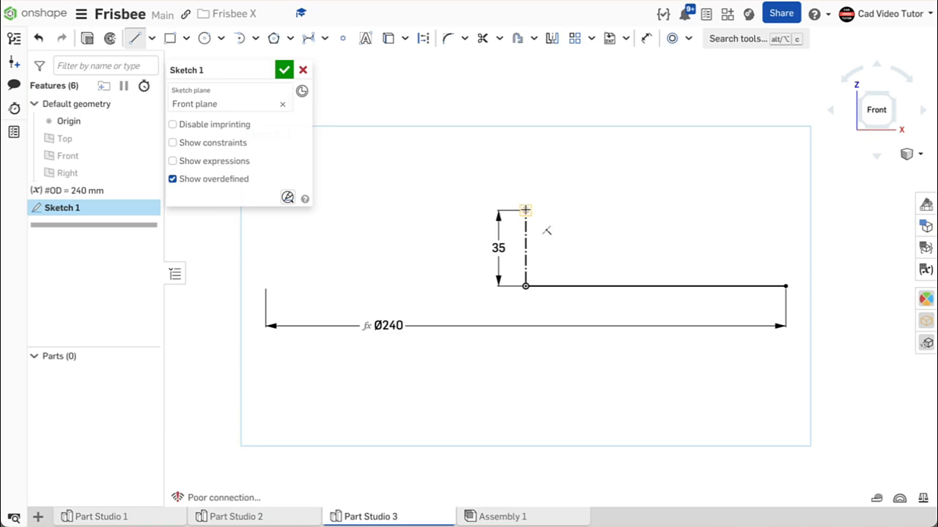
left_click(525, 210)
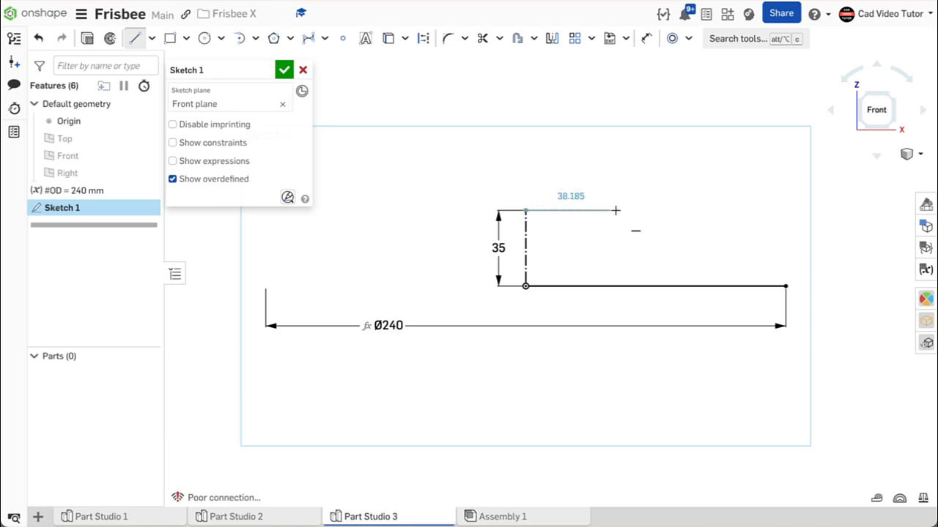
left_click(677, 210)
right_click(691, 191)
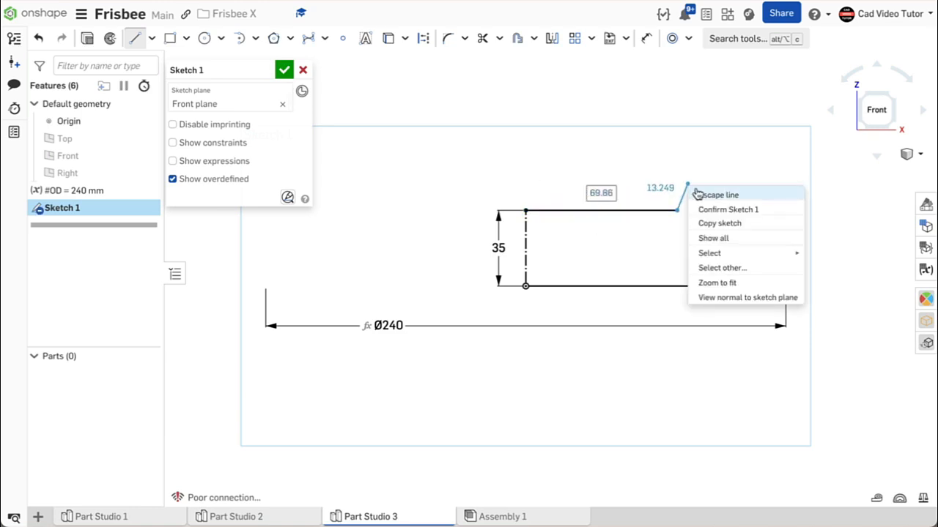
left_click(701, 196)
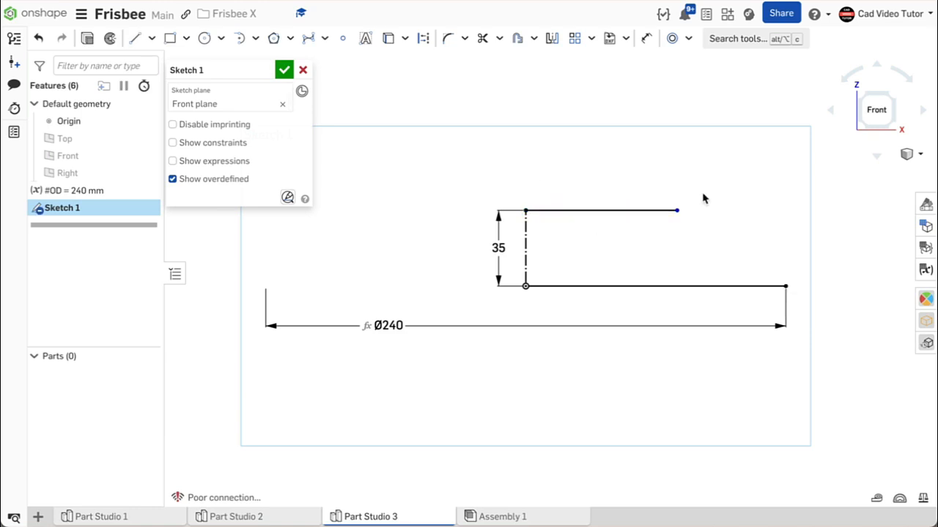
Dimension the upper line's outer endpoint about the vertical centerline as a 160 mm diameter
left_click(645, 38)
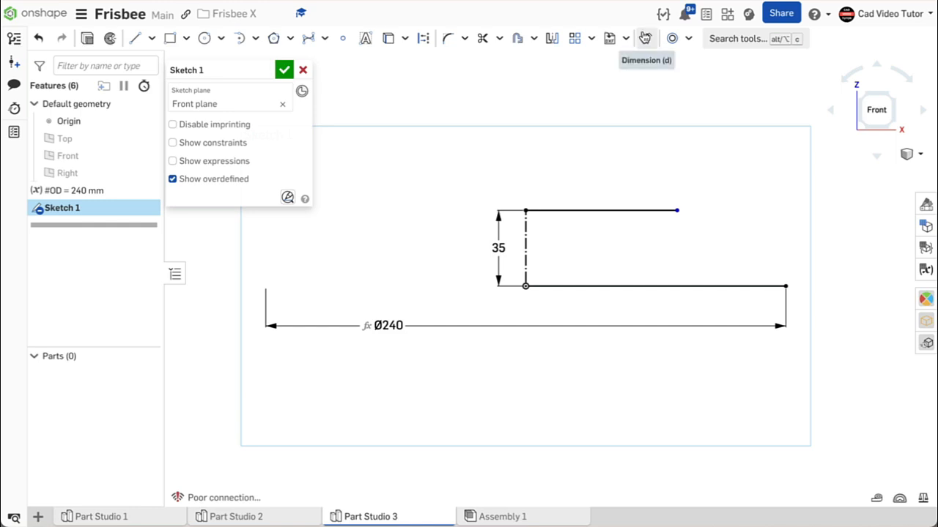
left_click(677, 211)
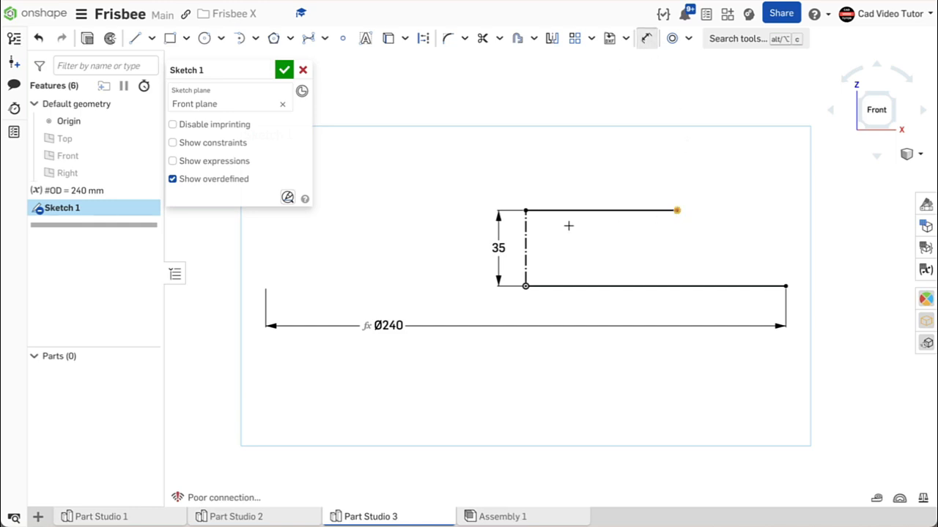
left_click(524, 227)
left_click(436, 180)
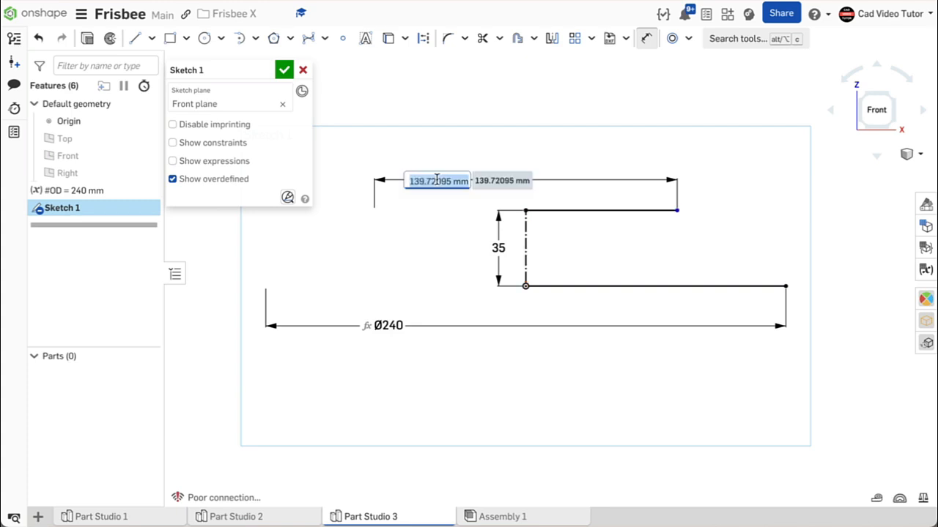
type("1")
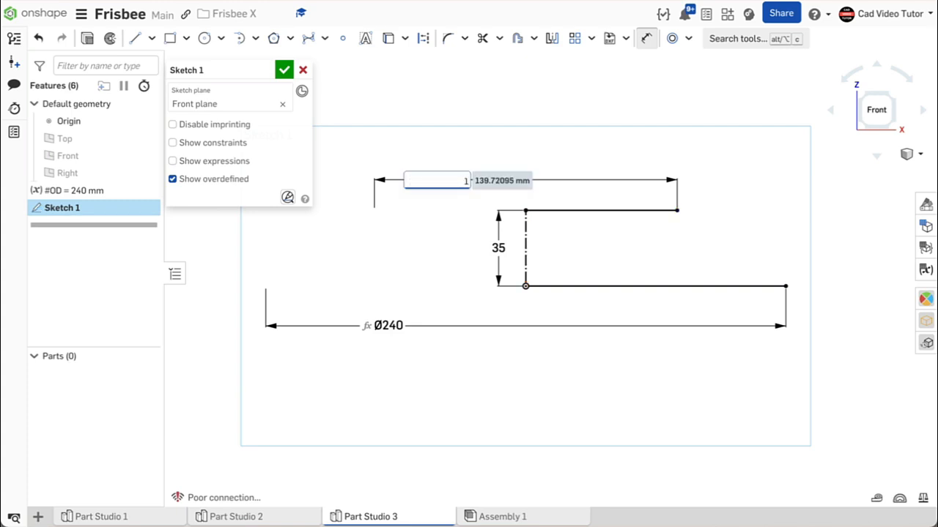
type("60")
key("Return")
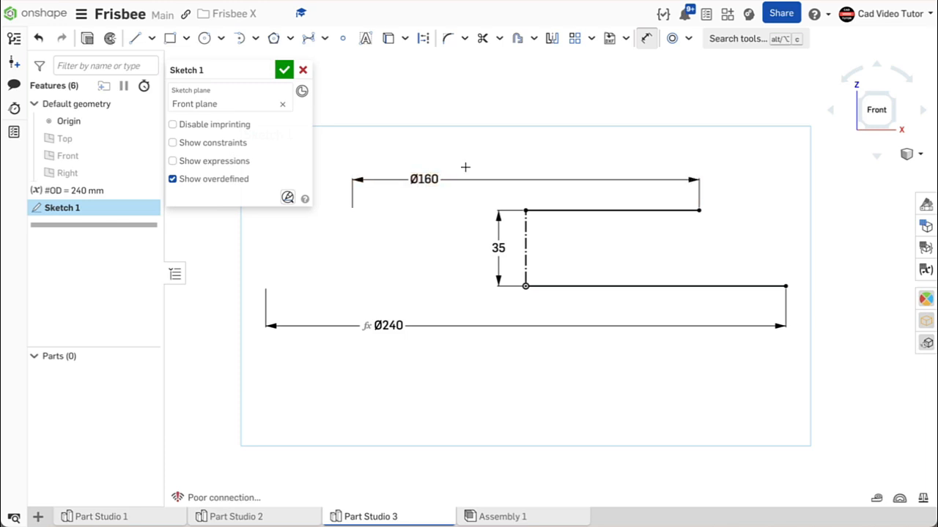
Set the upper line's diameter dimension to the expression #OD-80mm
double_click(424, 179)
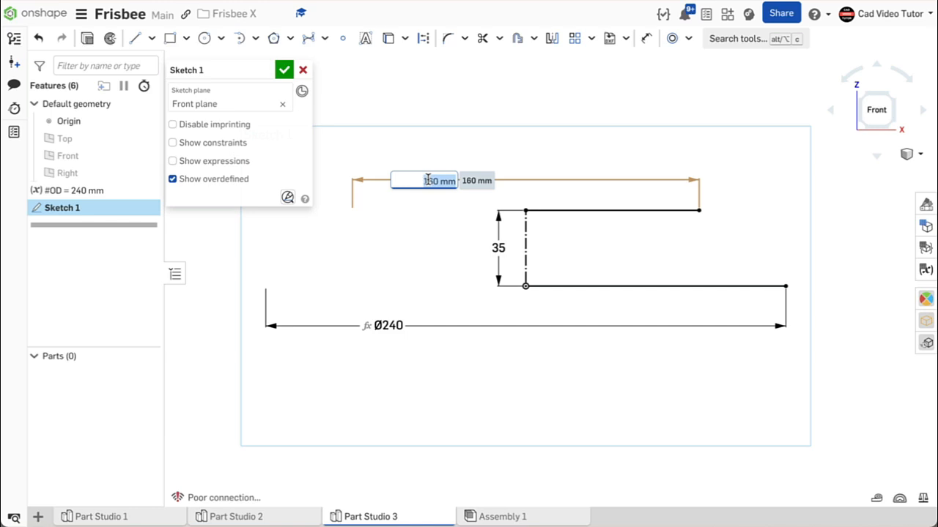
type("#")
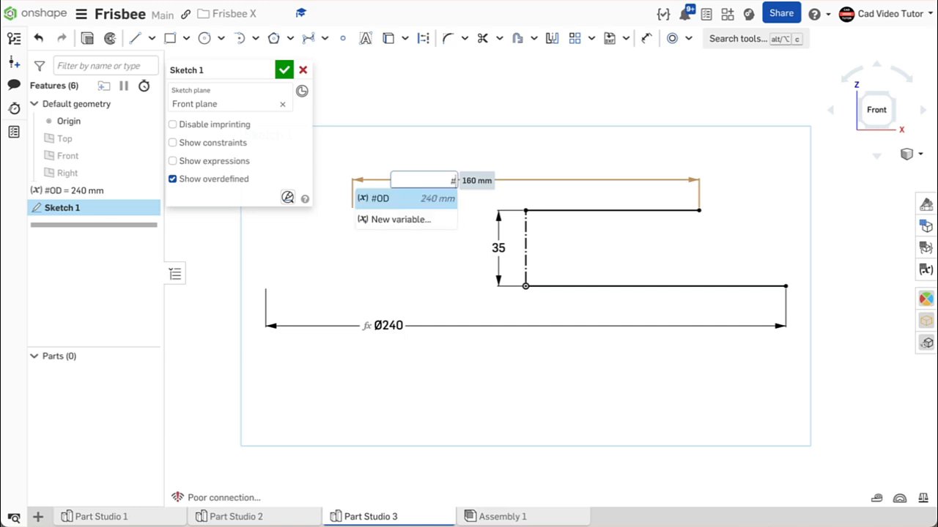
left_click(410, 199)
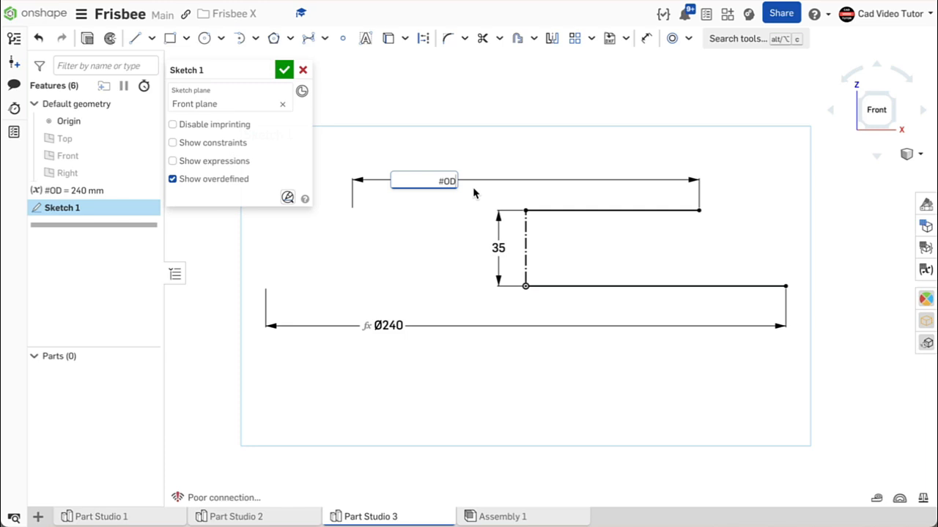
type("-80mm")
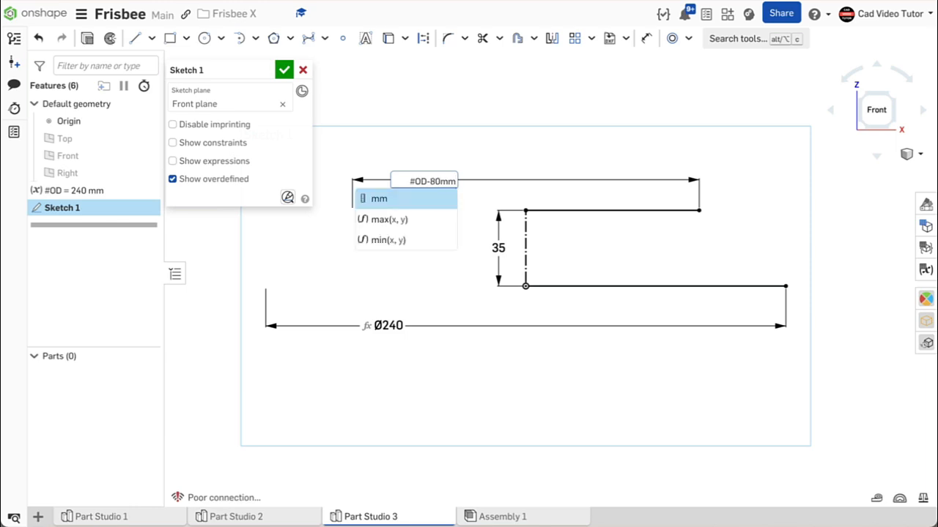
key("Return")
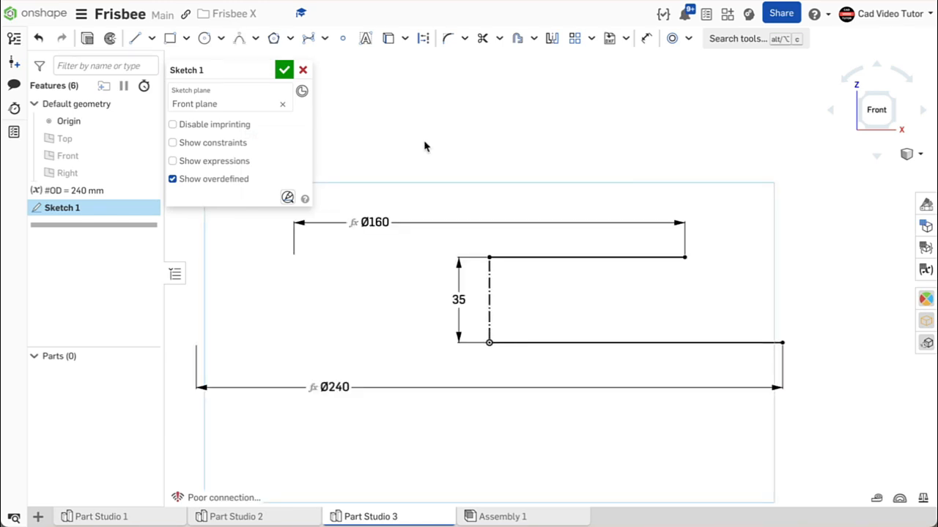
Draw a conic from the upper line's outer endpoint to the lower line's outer endpoint, bulging outward, with a rho of 0.5
left_click(255, 39)
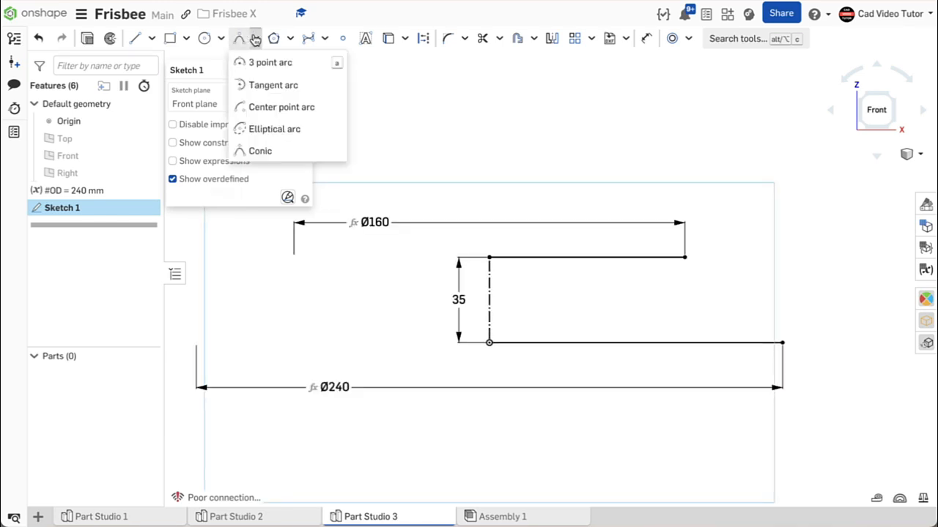
left_click(266, 154)
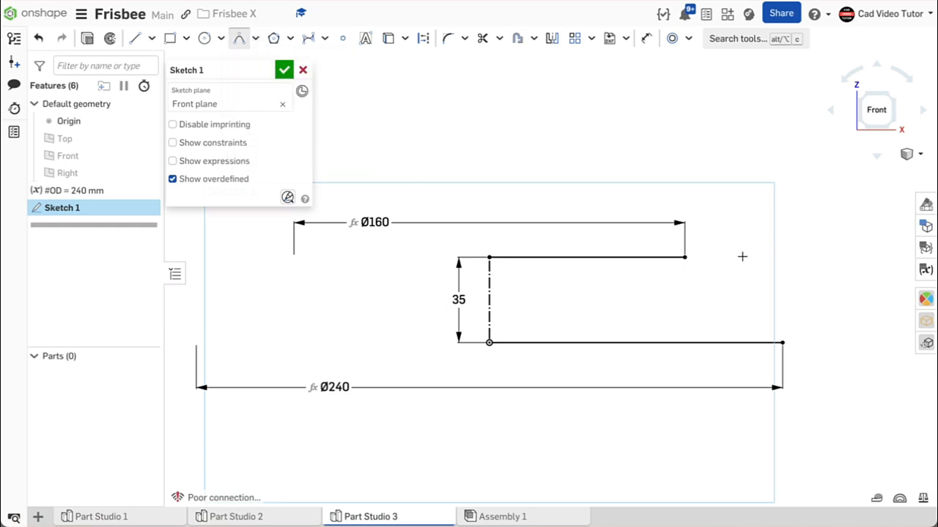
left_click(685, 257)
left_click(783, 342)
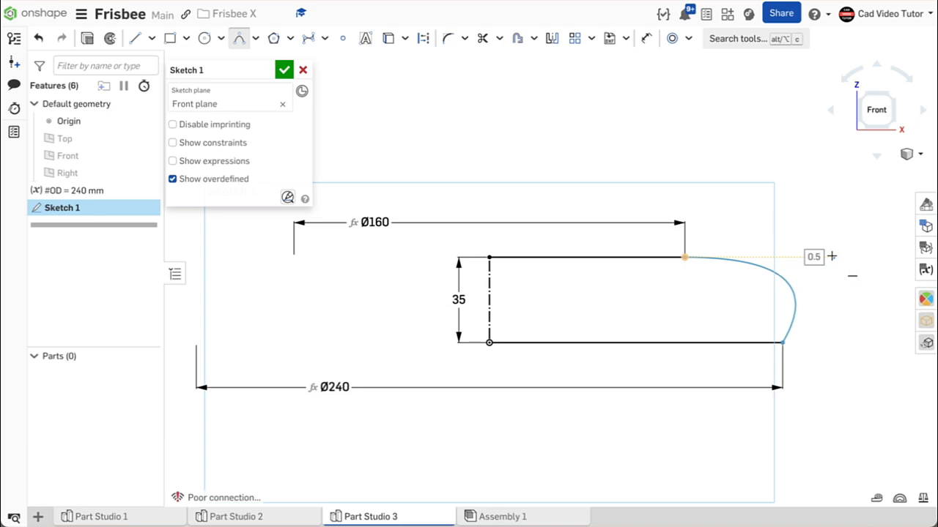
left_click(831, 257)
double_click(833, 256)
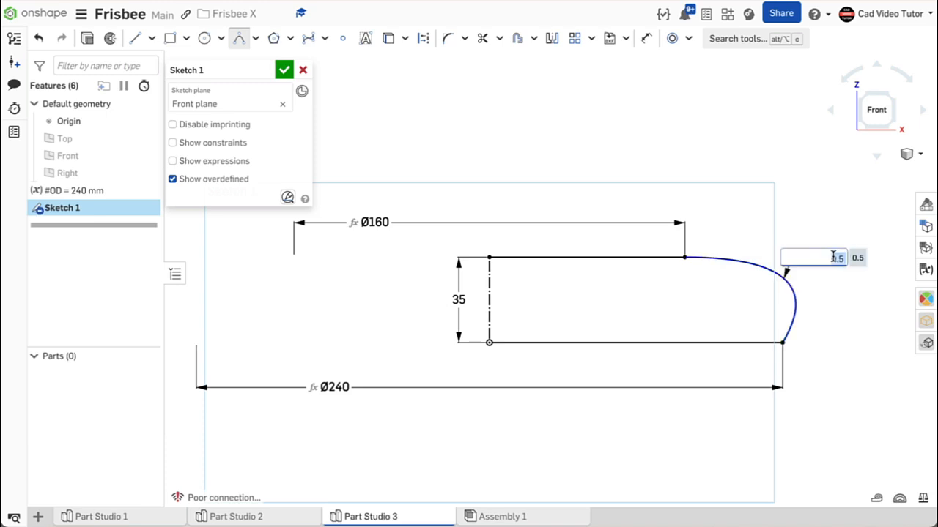
key("Return")
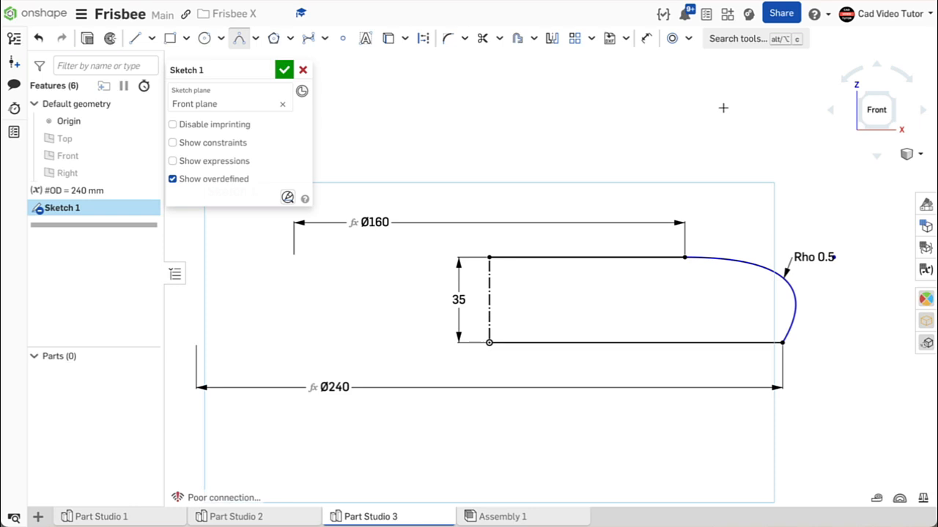
Add a length dimension to the conic, try a value of 70 mm, and undo that value change
left_click(646, 38)
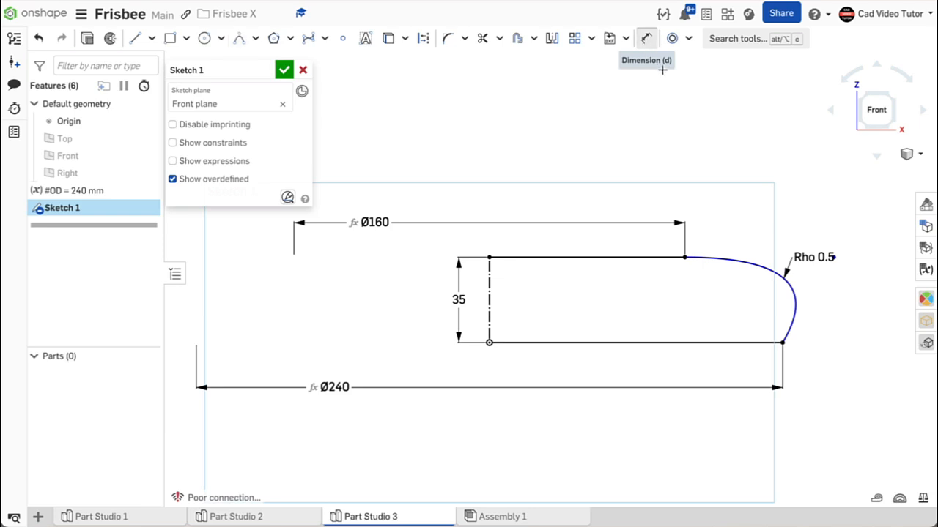
left_click(794, 297)
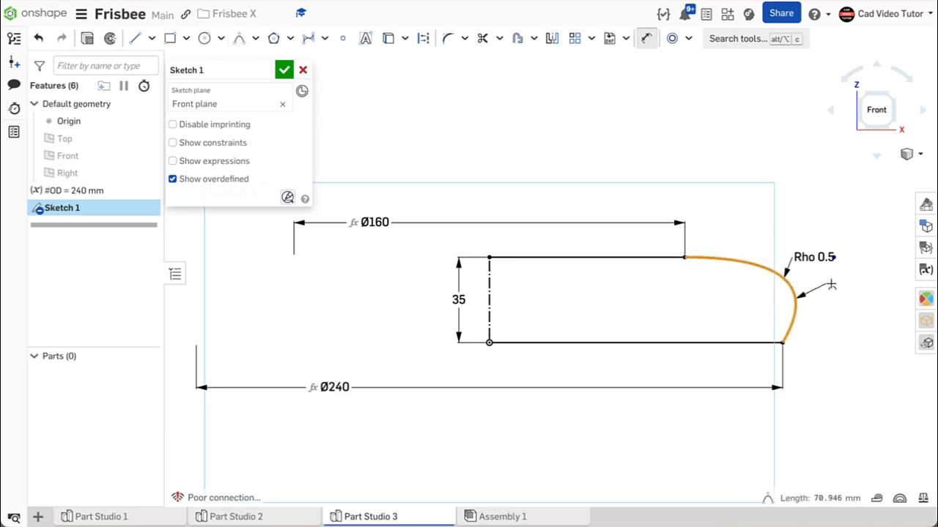
left_click(831, 284)
type("70")
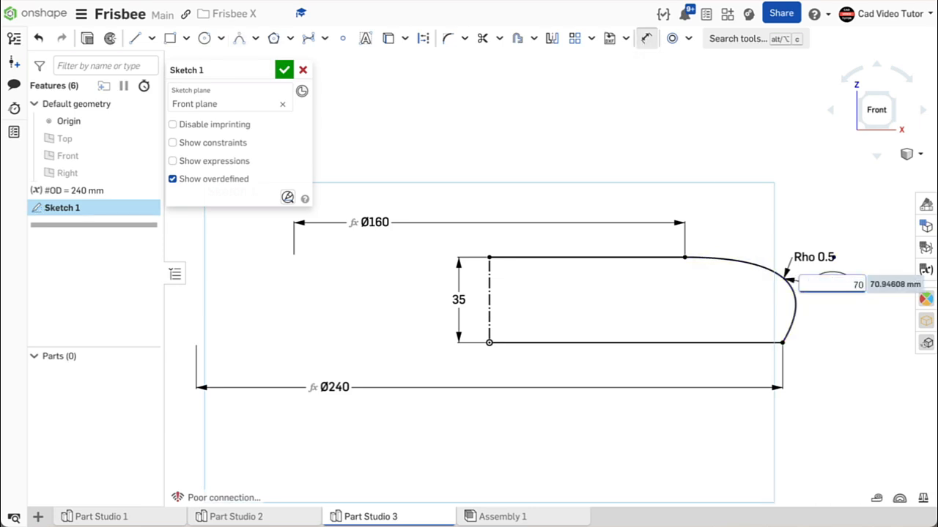
key("Return")
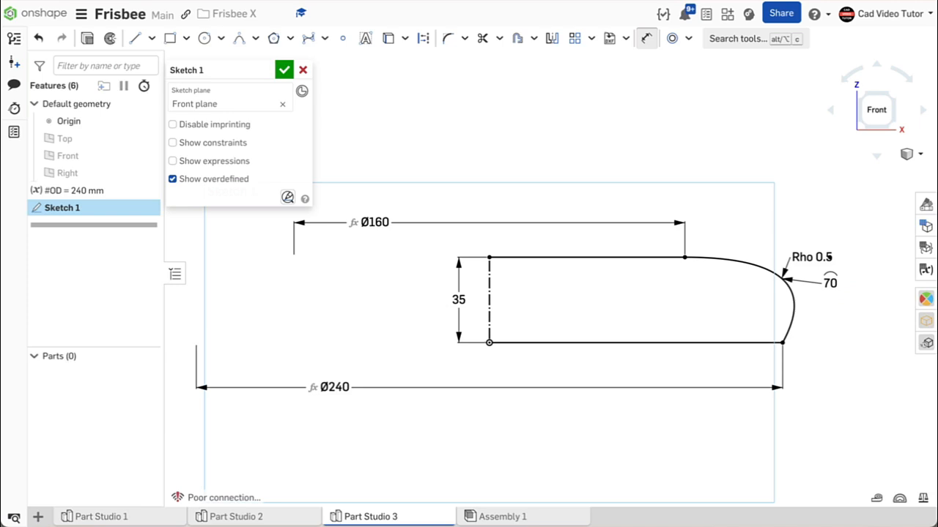
key("ctrl+z")
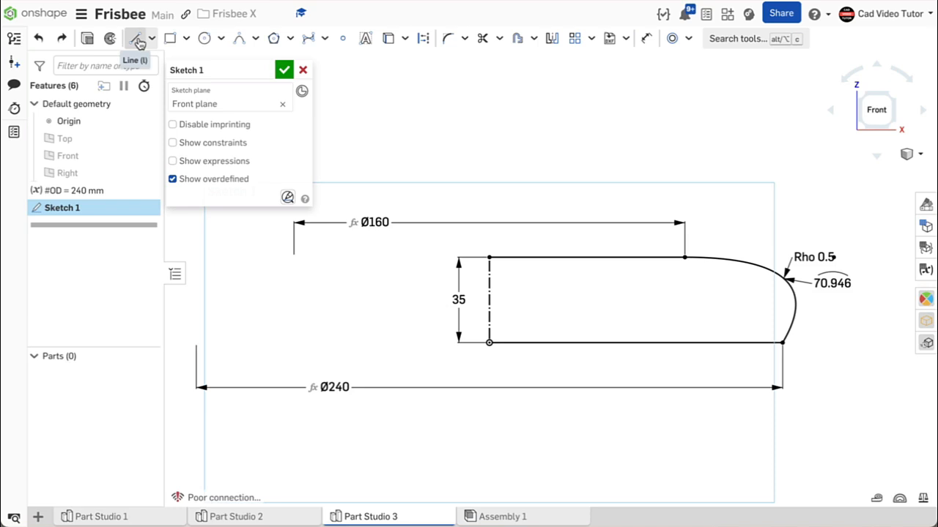
Draw a slightly slanted line about 29 mm long from the lower line near its outer end up to the conic
left_click(138, 42)
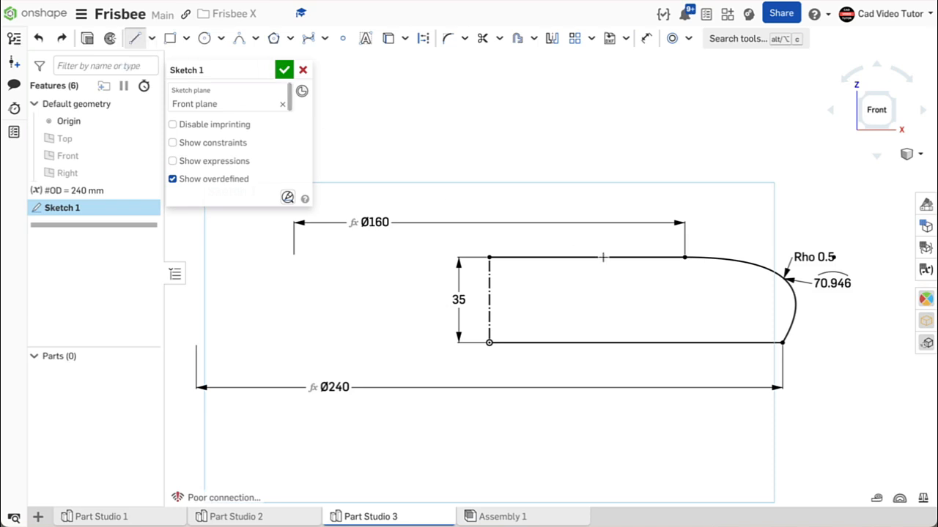
left_click(764, 343)
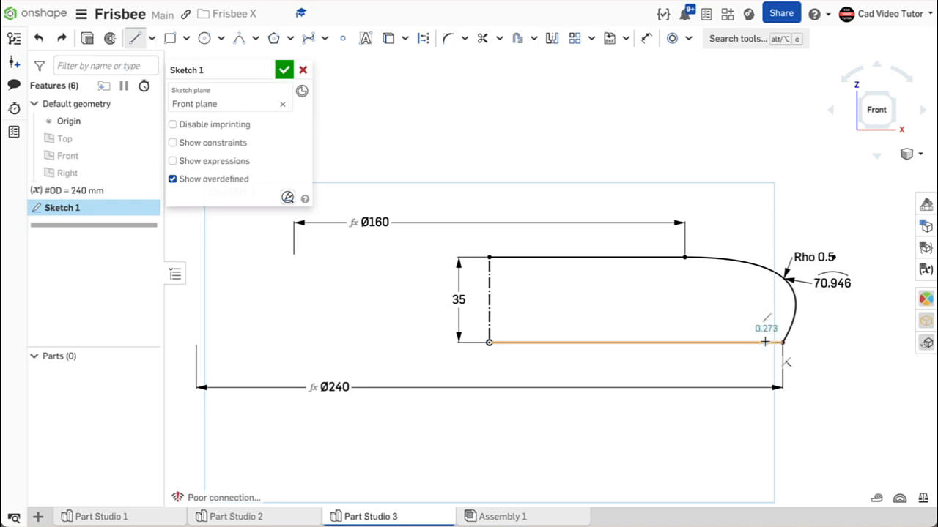
left_click(769, 273)
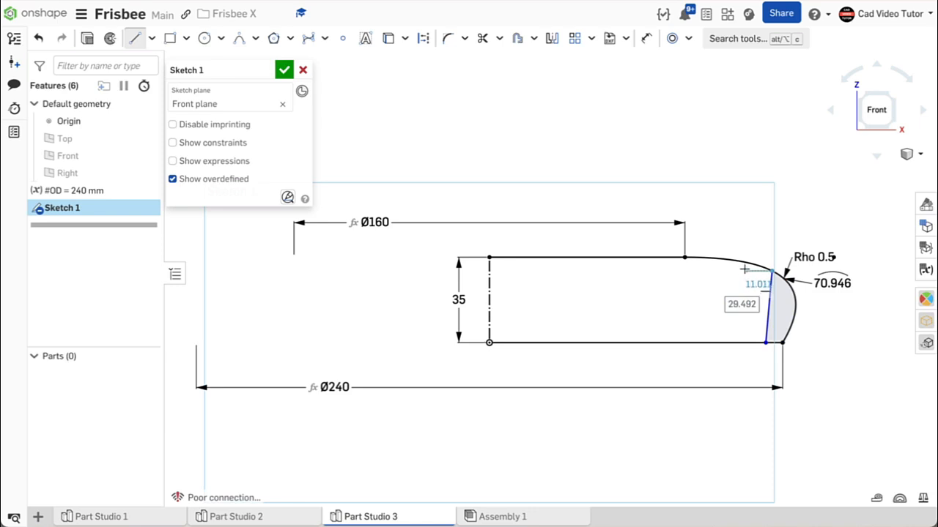
Dimension the distance between the slanted line's lower endpoint and the lower line's outer endpoint as 4 mm
left_click(646, 38)
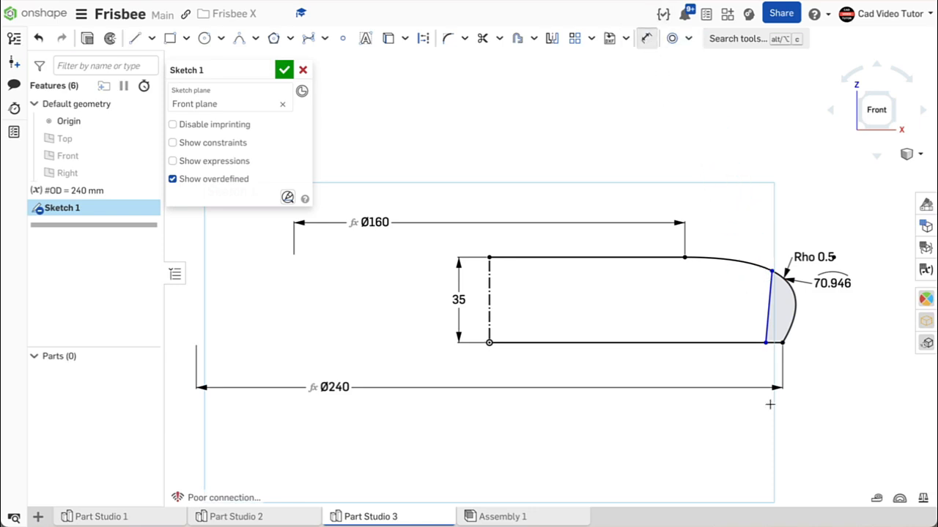
left_click(783, 343)
left_click(766, 344)
left_click(733, 368)
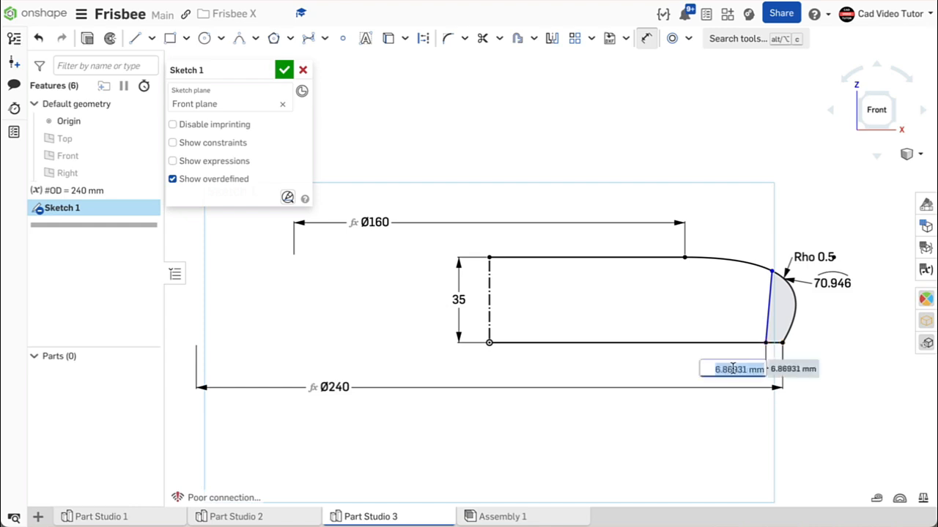
type("4")
key("Return")
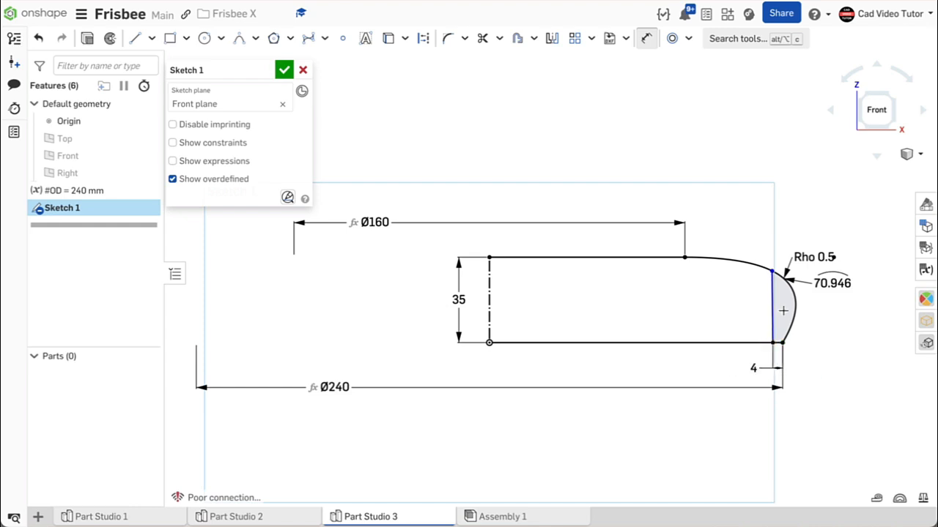
Dimension the angle between the slanted line and the lower line as 95 degrees
left_click(770, 310)
left_click(753, 343)
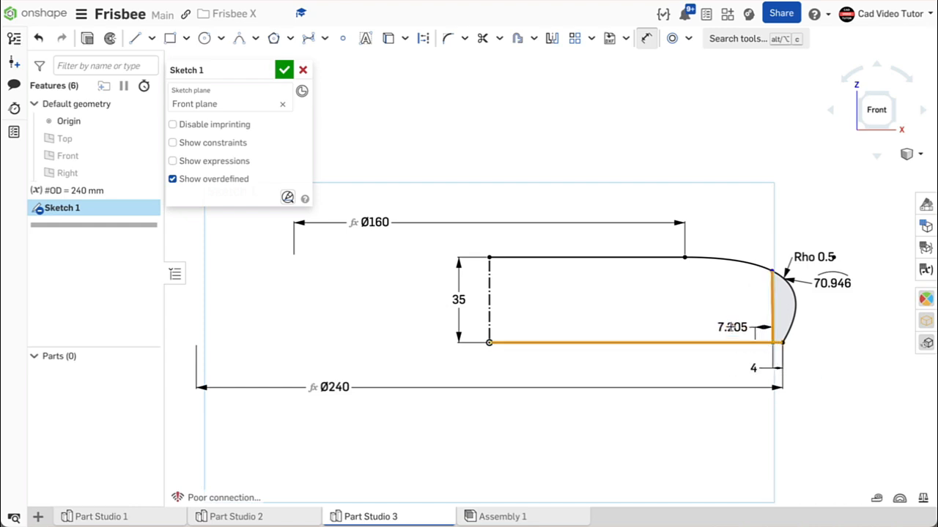
left_click(725, 311)
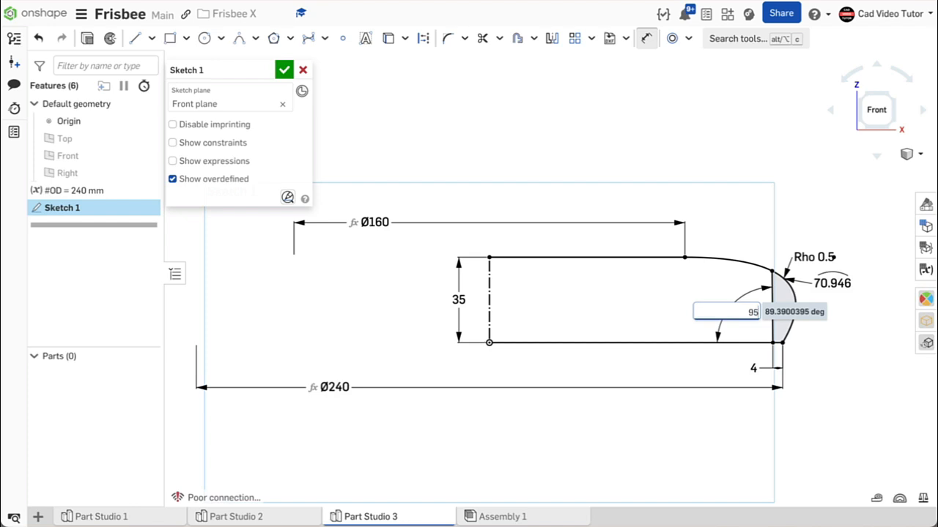
key("Return")
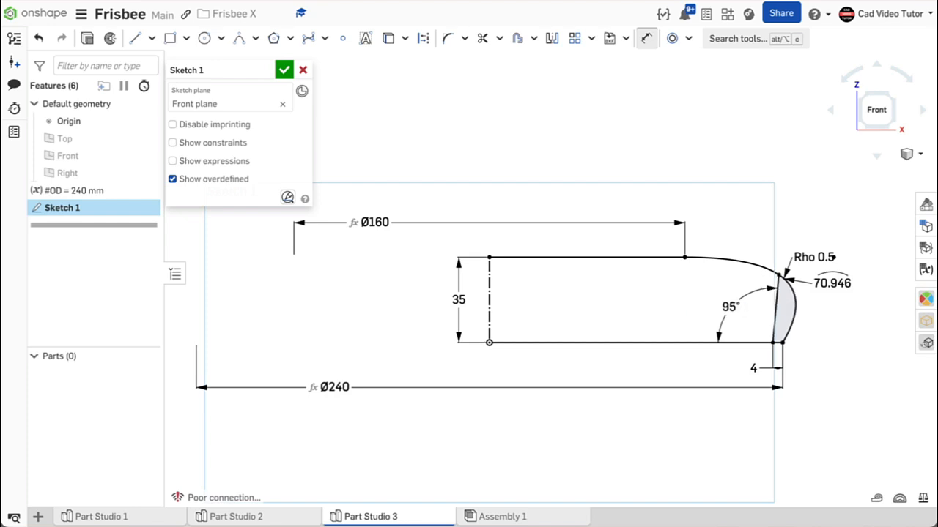
Close the profile with a solid vertical line over the centerline, from the upper endpoint to the origin, and finish the sketch
left_click(137, 39)
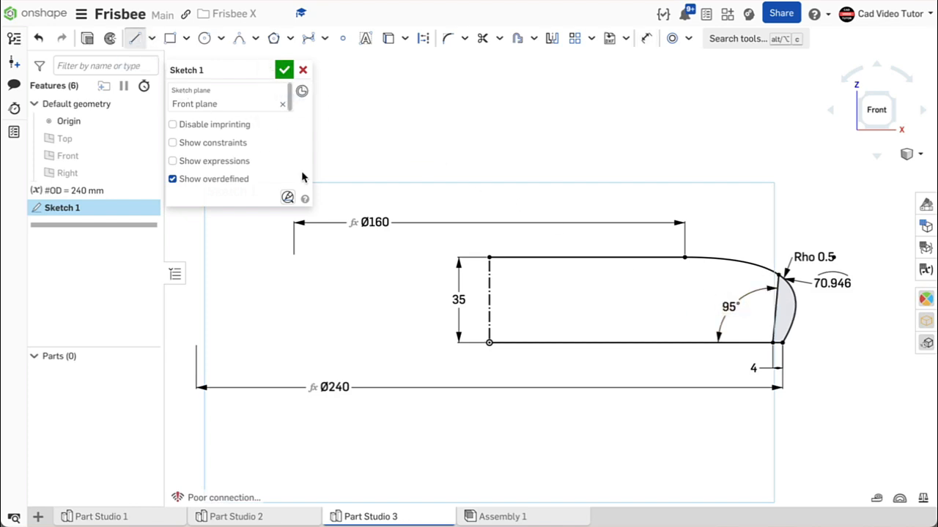
left_click(490, 257)
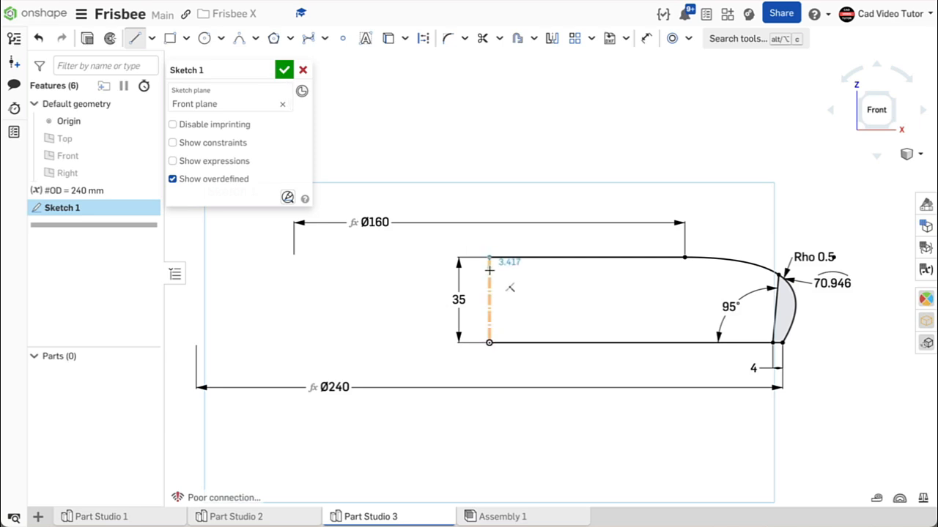
left_click(489, 342)
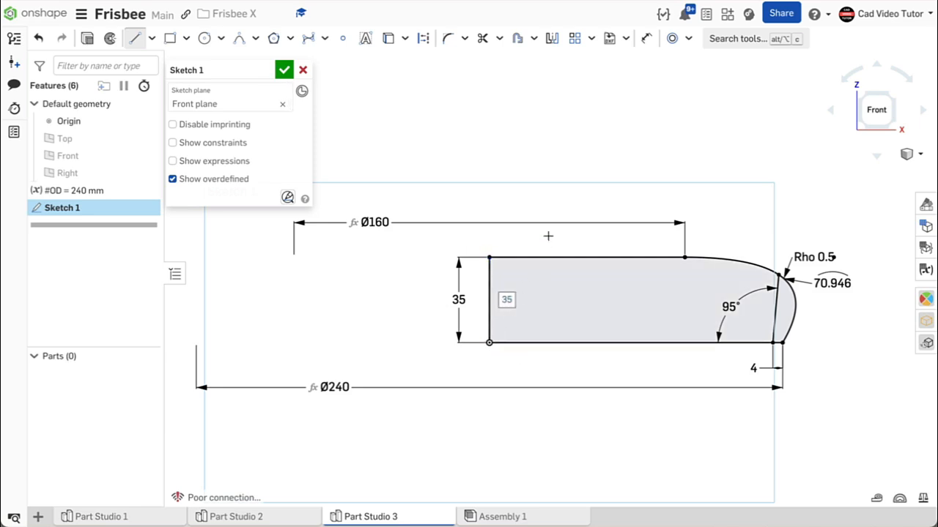
left_click(284, 69)
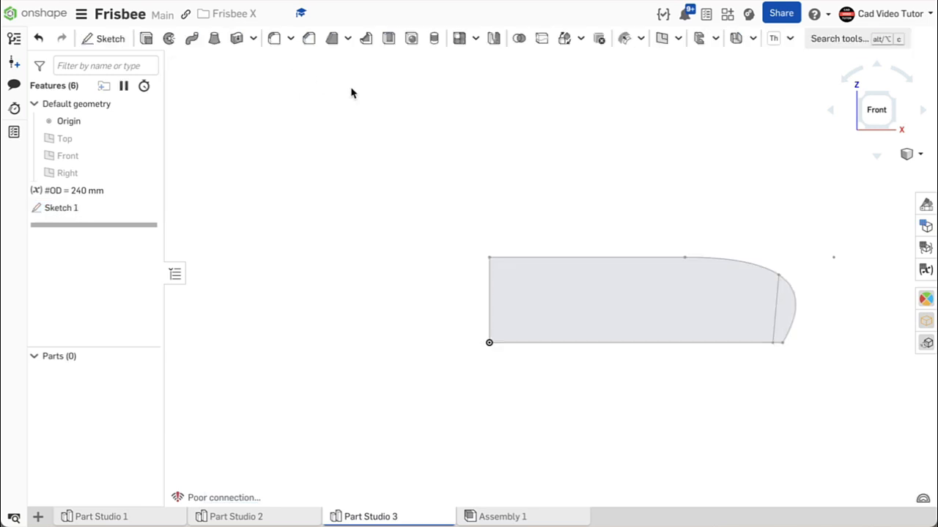
Revolve all regions of Sketch 1 a full turn around the profile's vertical edge at the origin as a new solid
key("shift+7")
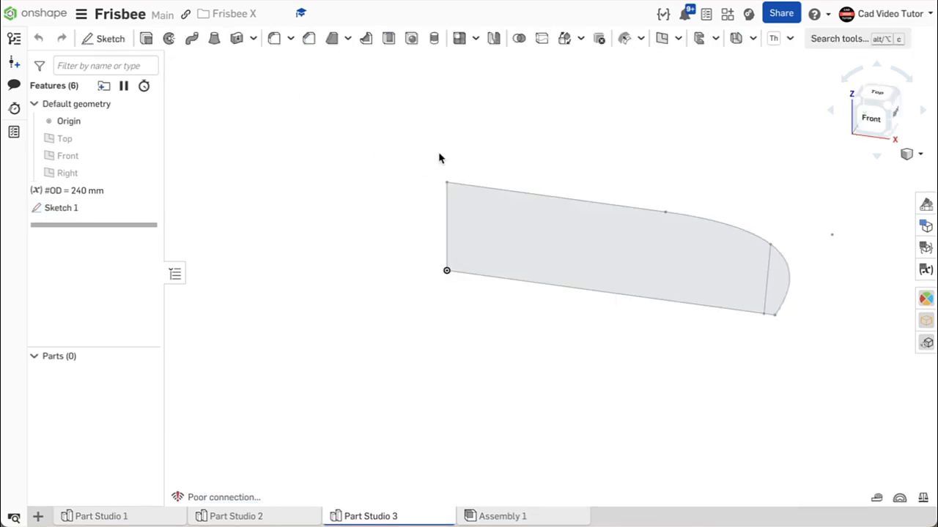
left_click(170, 39)
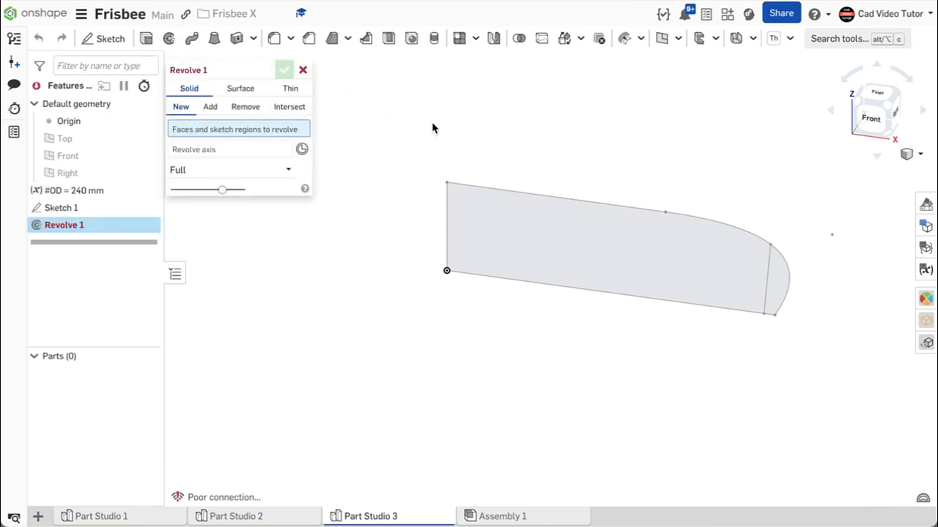
left_click(114, 211)
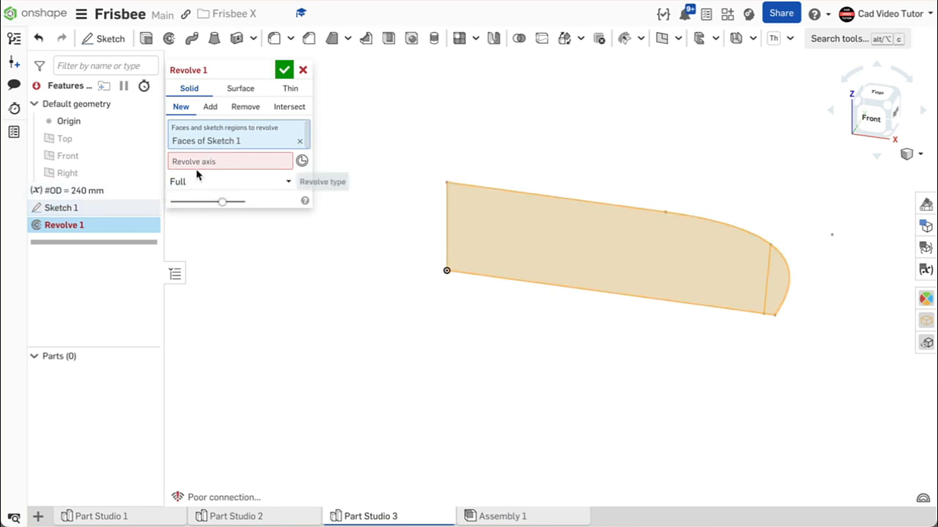
left_click(447, 224)
scroll(596, 299, "down", 3)
mouse_move(596, 300)
right_mouse_down()
mouse_move(622, 232)
mouse_move(593, 274)
mouse_move(602, 300)
right_mouse_up()
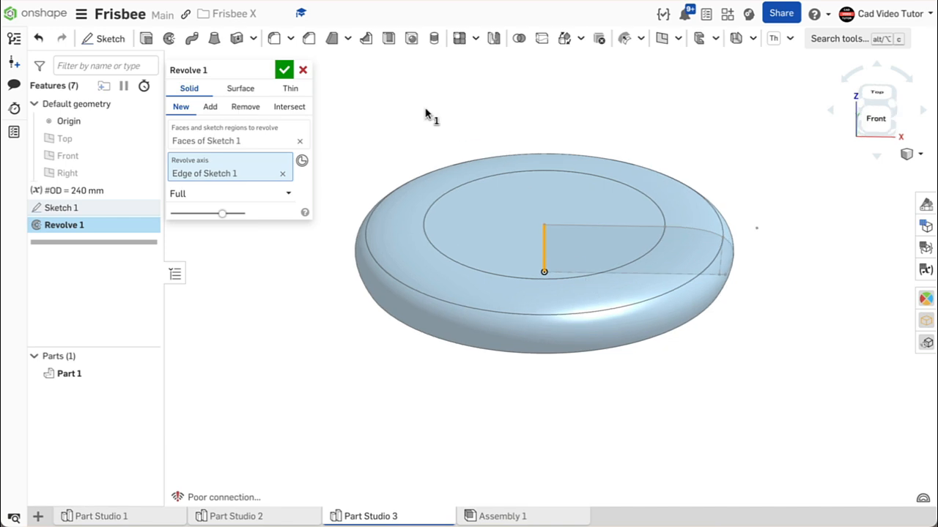
left_click(284, 70)
Shell the revolved solid to a 3 mm wall thickness, removing its flat underside face
key("shift+7")
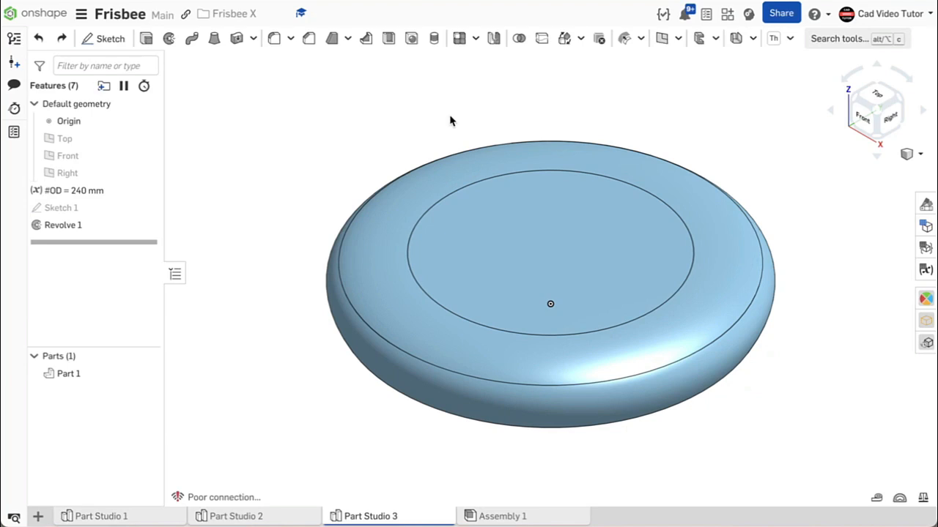
left_click(387, 40)
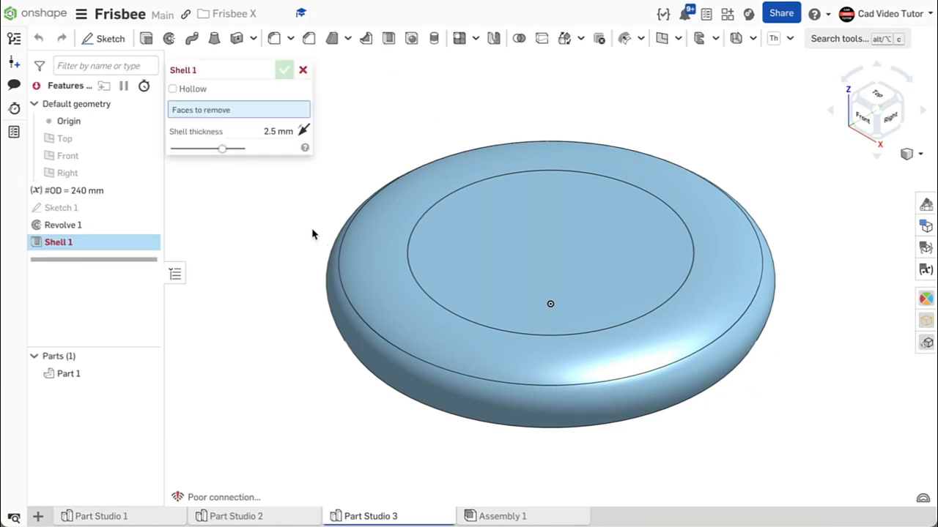
right_click_drag(295, 258, 311, 205)
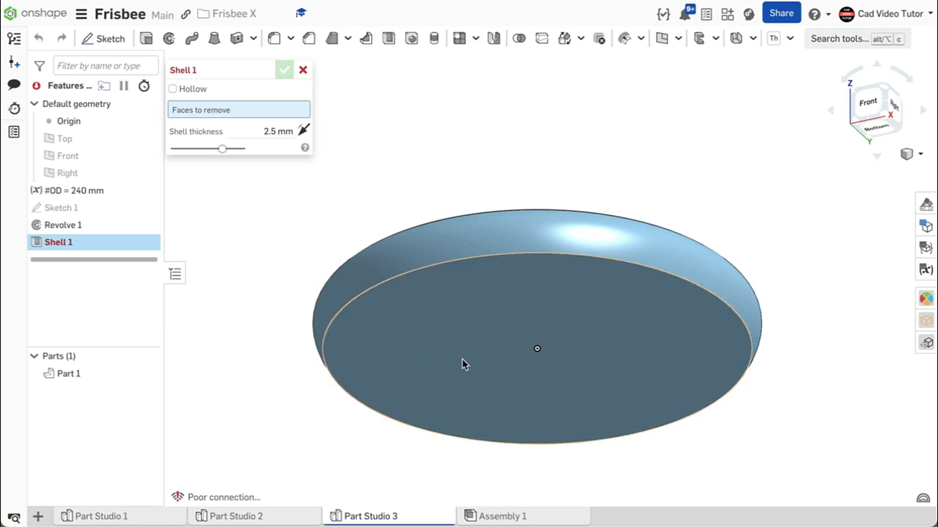
left_click(491, 364)
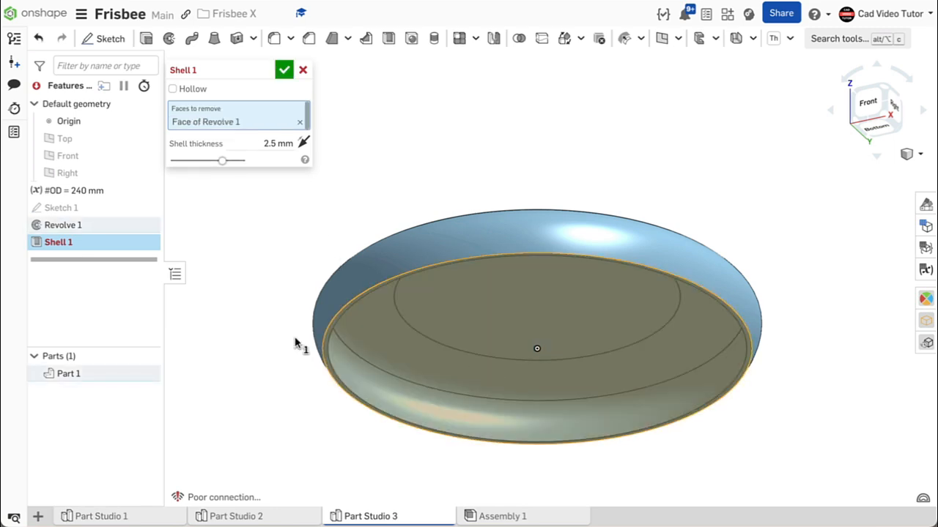
left_click(264, 144)
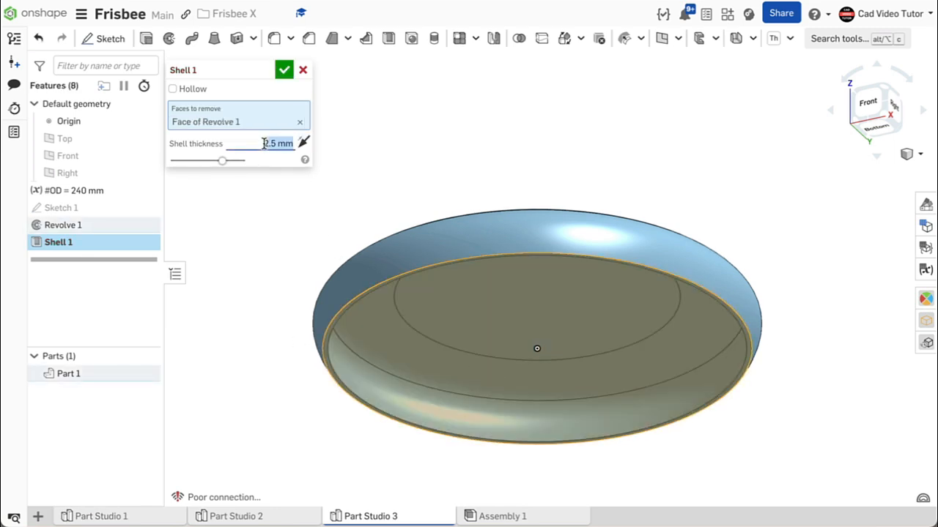
type("3")
key("Return")
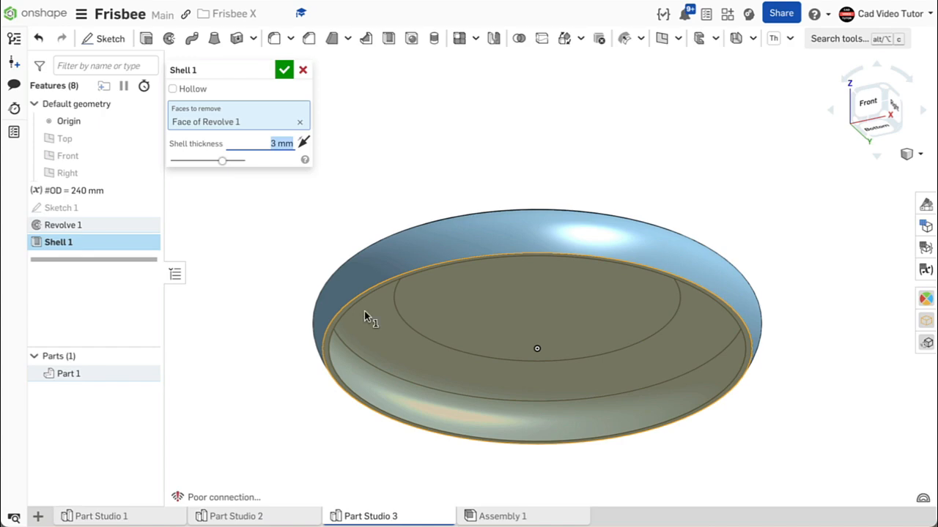
right_click_drag(520, 406, 602, 434)
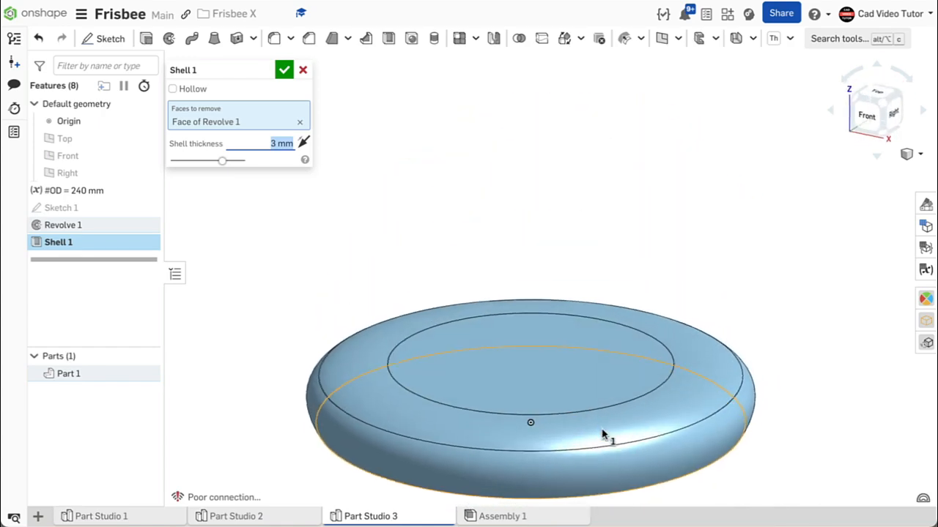
left_click(284, 70)
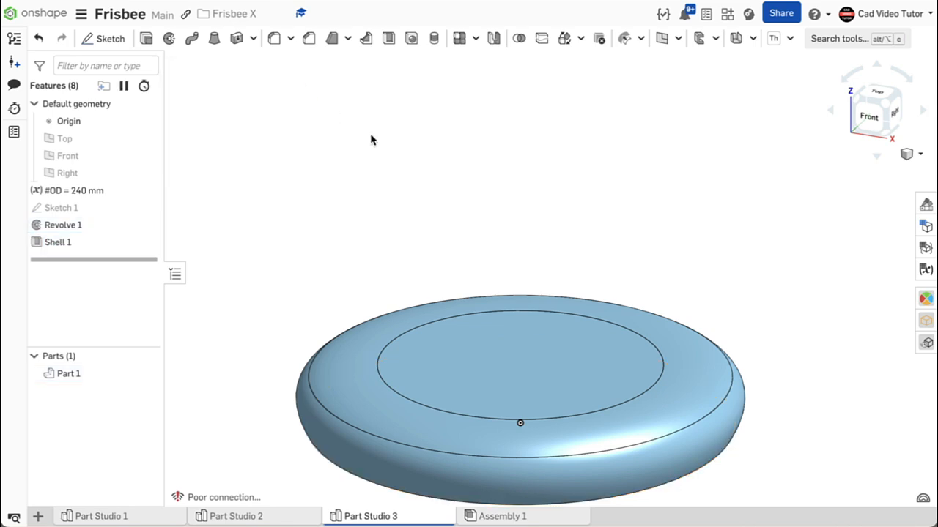
Hide the origin in the model view
right_click(387, 151)
left_click(418, 205)
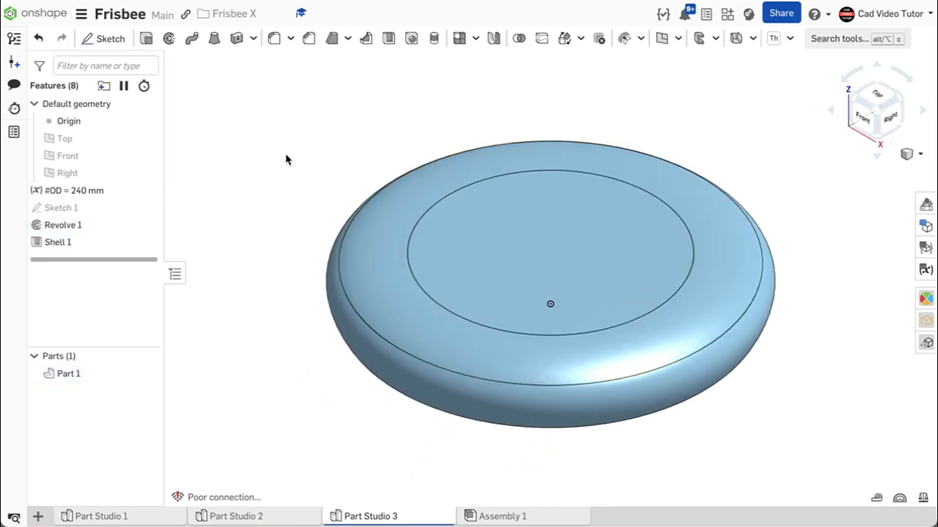
key("o")
With Sketch 1 shown and Part 1 hidden, revolve the sketch's narrow outer region a full turn around the profile's vertical edge at the origin
left_click(169, 41)
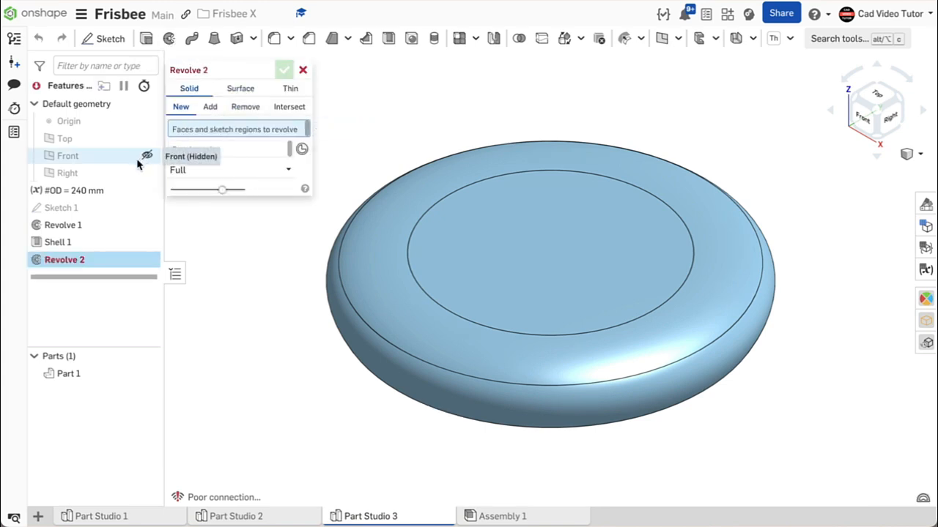
left_click(146, 208)
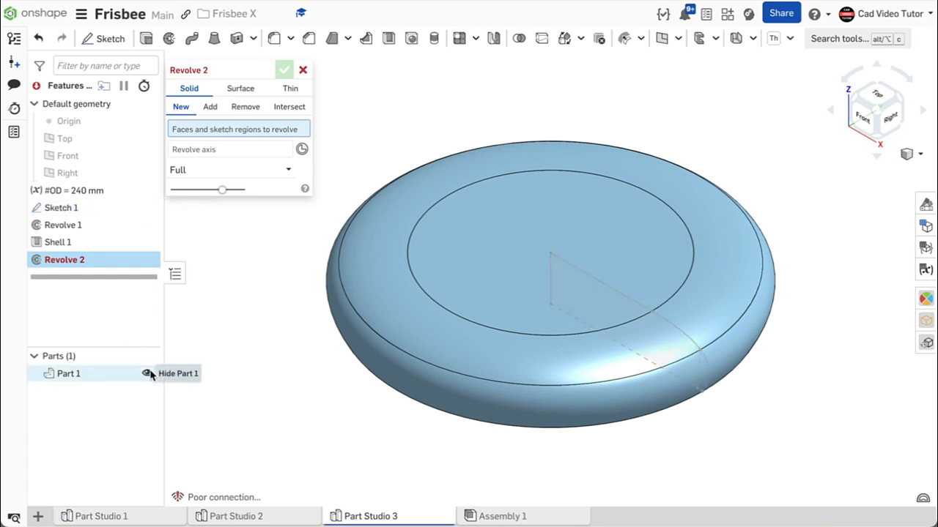
left_click(148, 374)
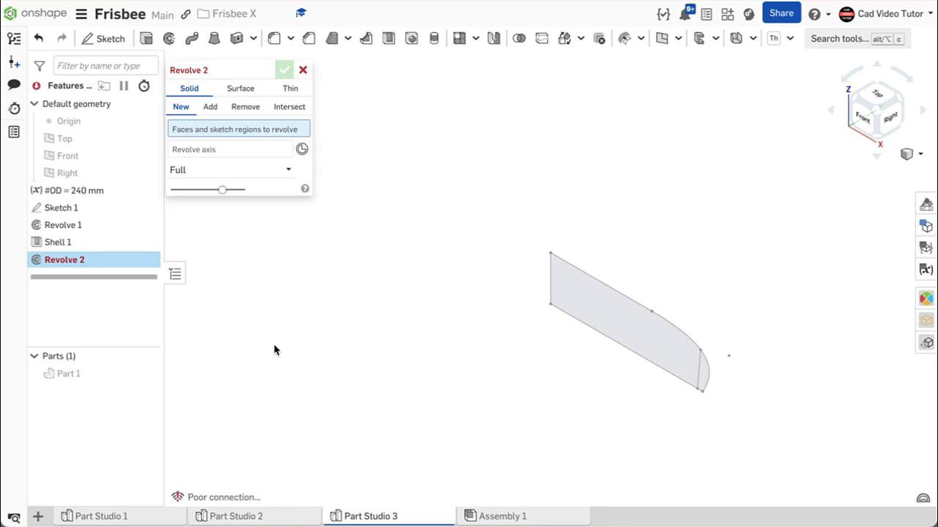
left_click(704, 372)
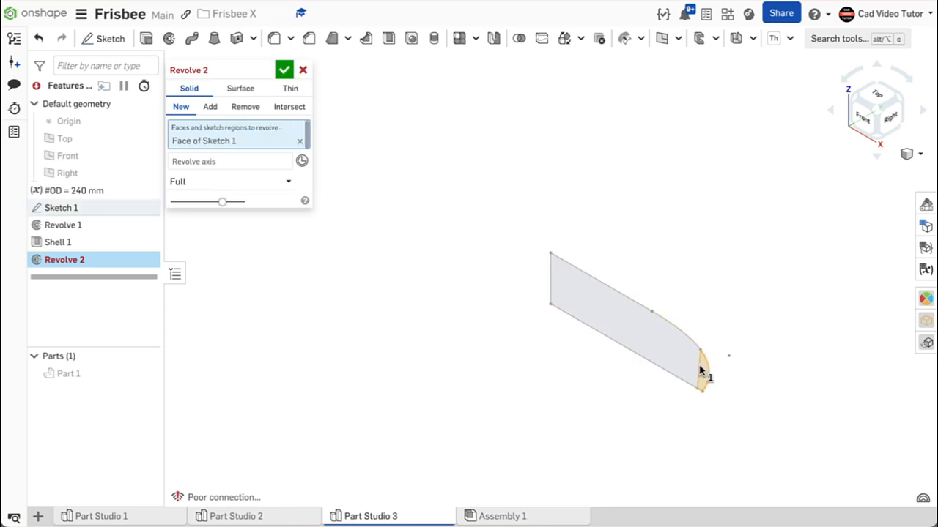
left_click(272, 165)
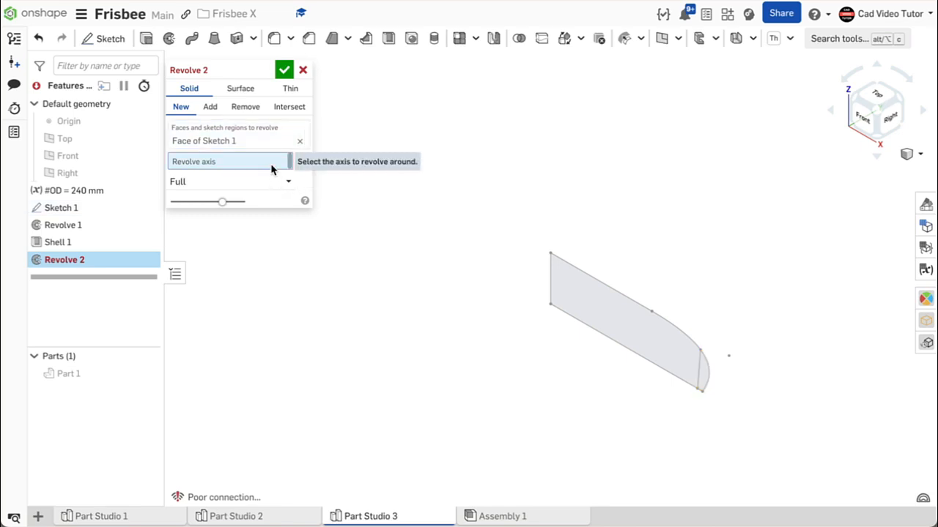
left_click(550, 280)
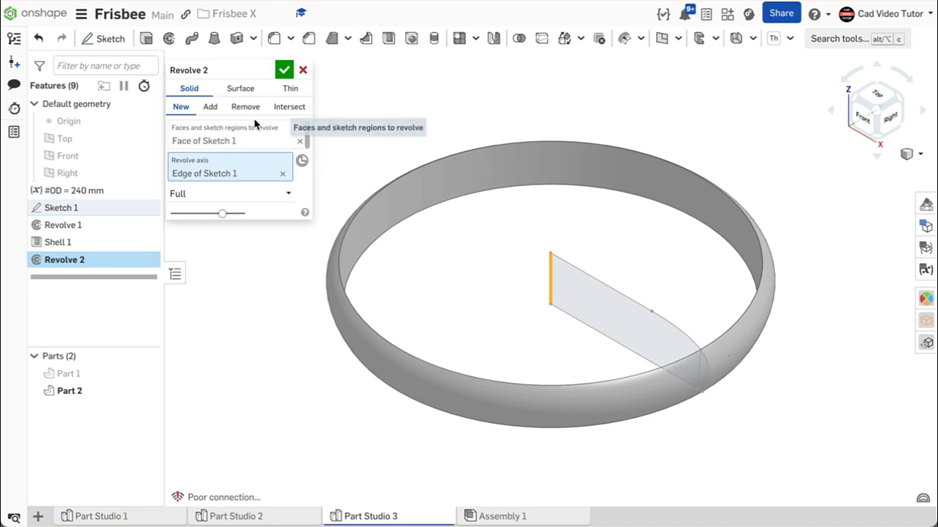
Finish the rim revolve as an Add merged with all, showing Part 1 again and hiding Sketch 1
left_click(211, 107)
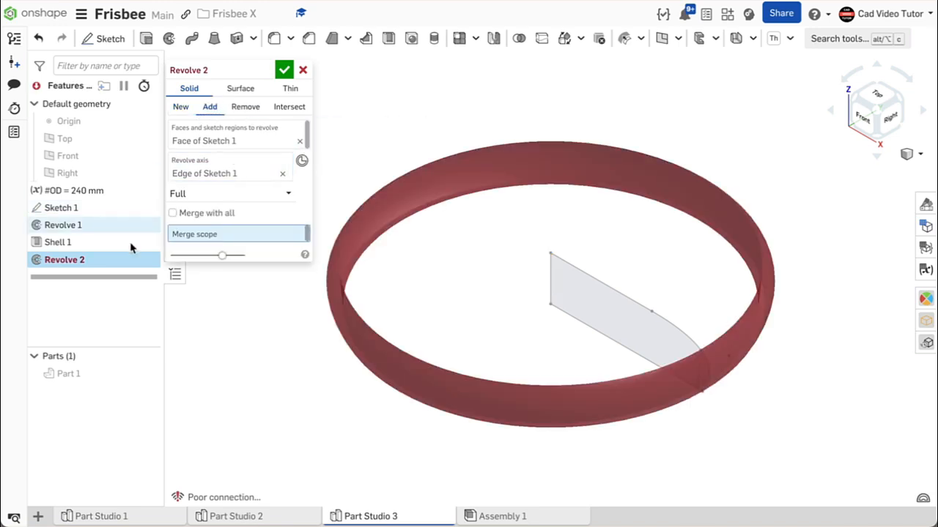
left_click(148, 373)
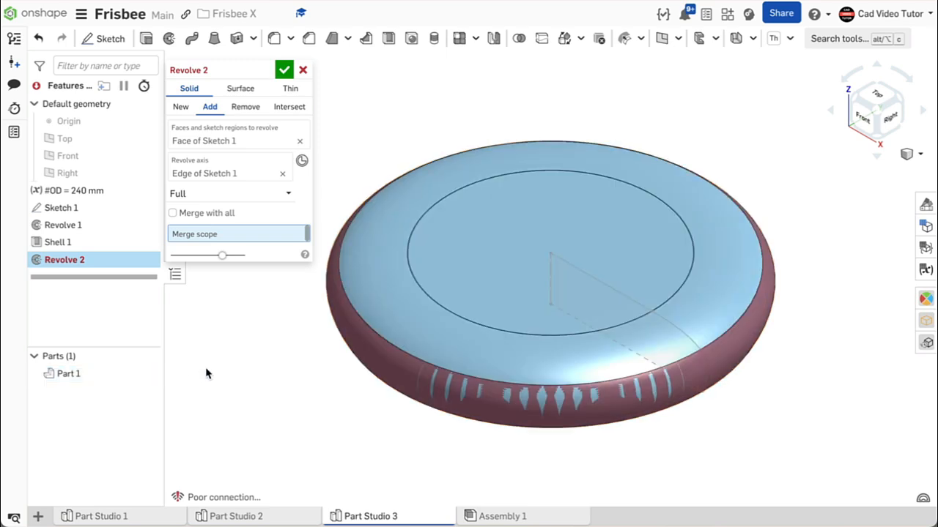
left_click(173, 213)
right_click_drag(330, 335, 376, 333)
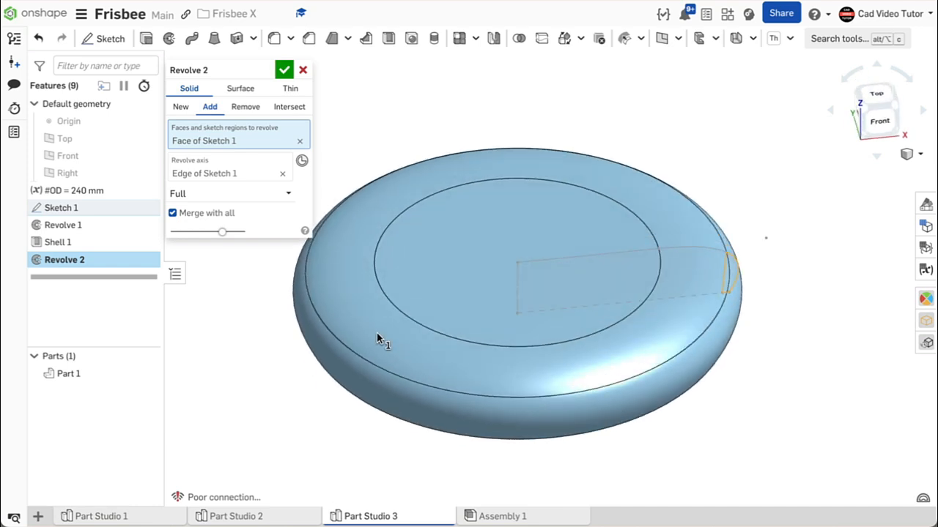
left_click(284, 71)
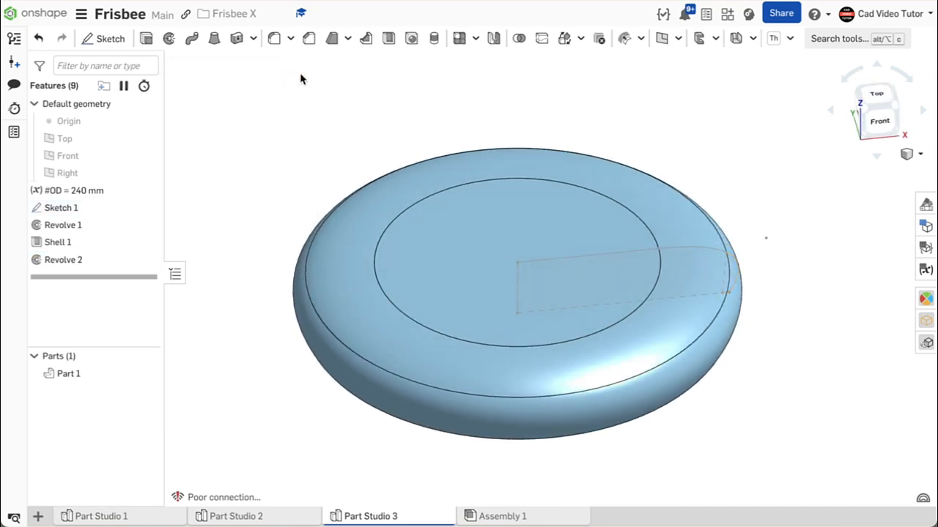
right_click_drag(299, 77, 251, 141)
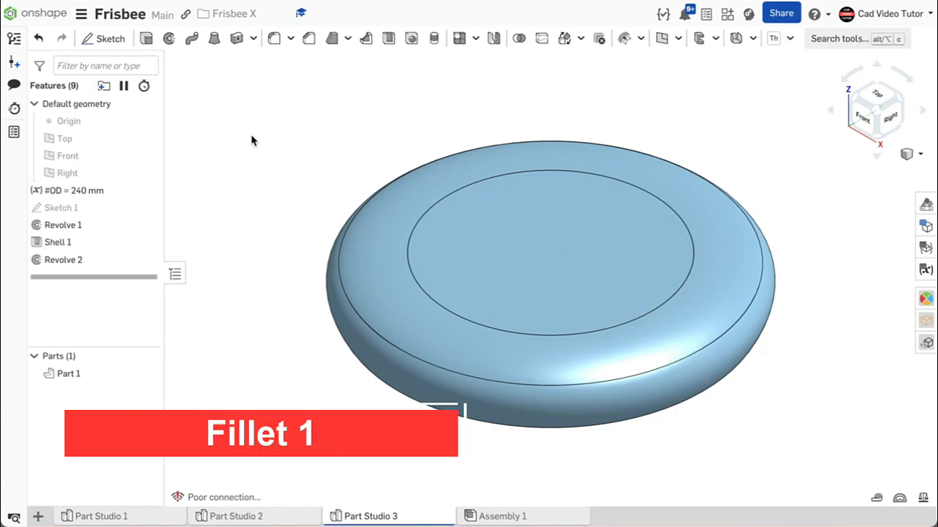
Fillet the outer and inner edges of the frisbee's bottom rim with a 1 mm radius
left_click(273, 46)
left_click(265, 187)
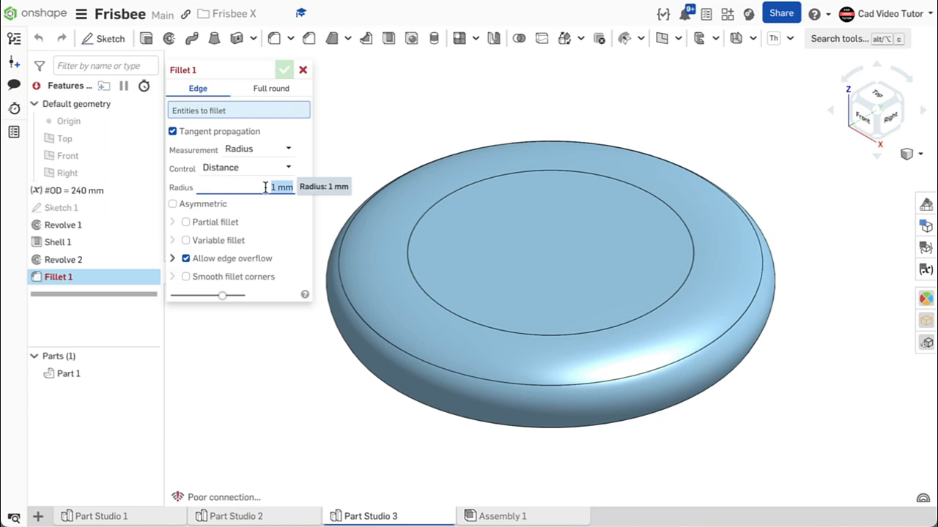
right_click_drag(548, 372, 727, 384)
scroll(736, 392, "up", 5)
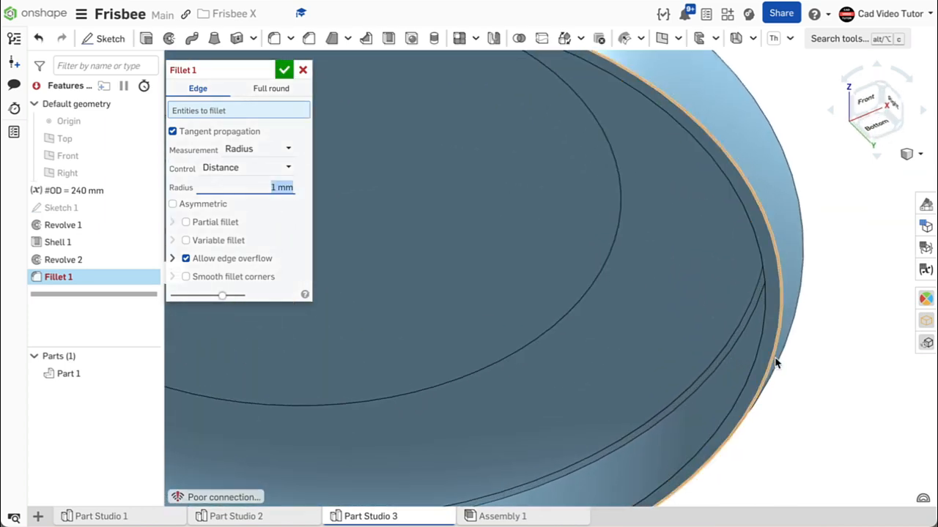
left_click(777, 362)
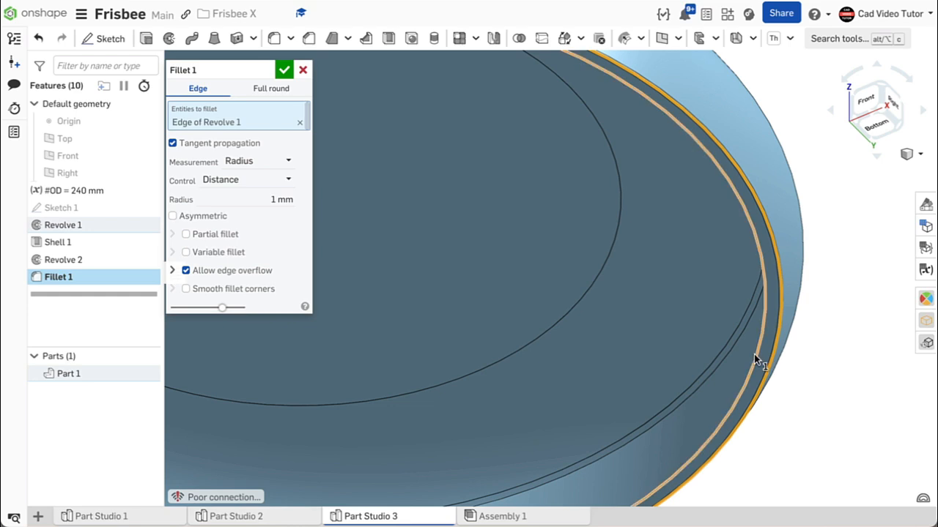
left_click(755, 354)
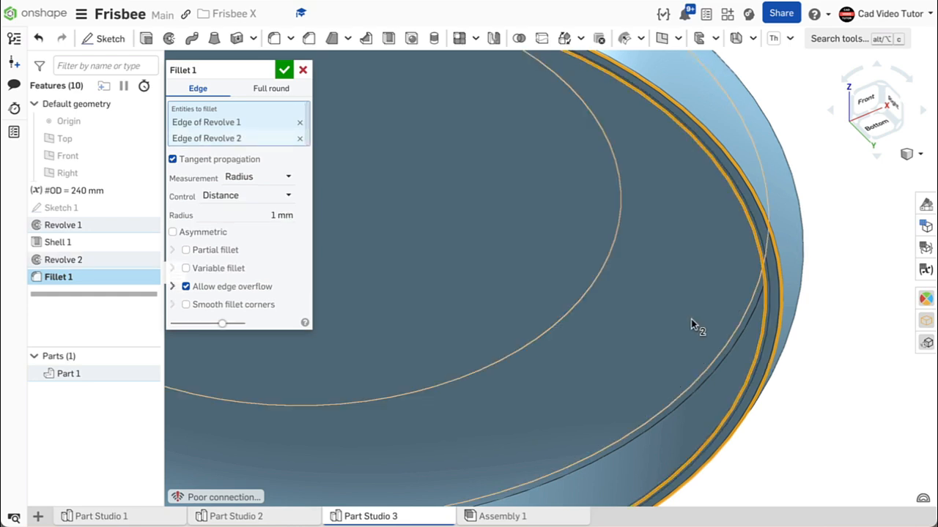
scroll(737, 329, "up", 3)
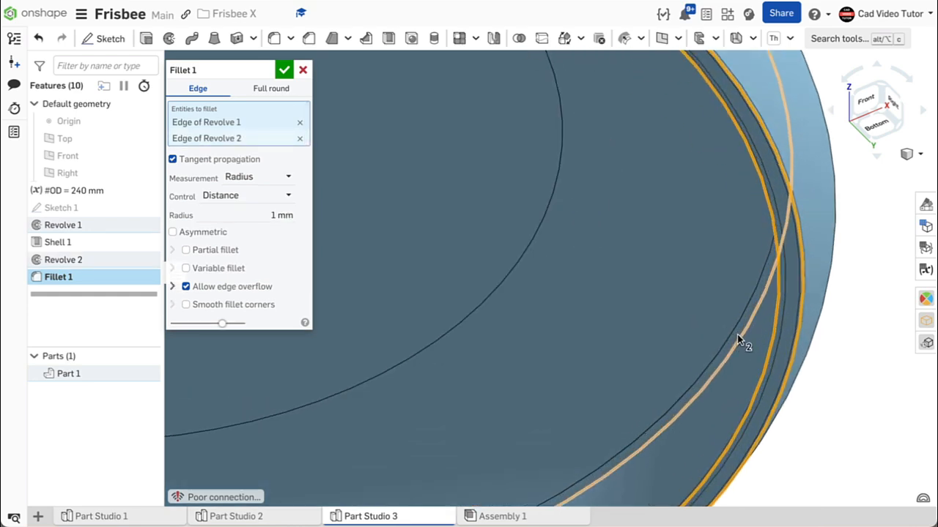
left_click(284, 73)
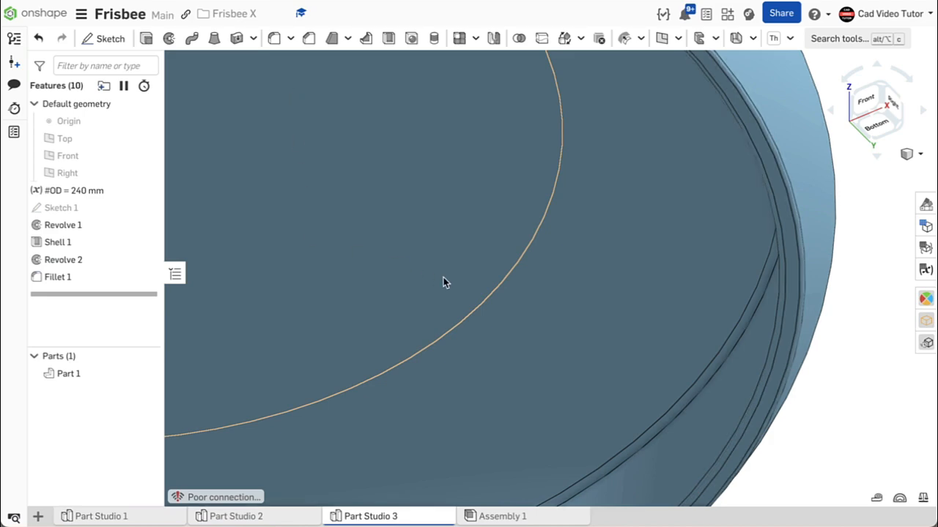
scroll(443, 285, "down", 6)
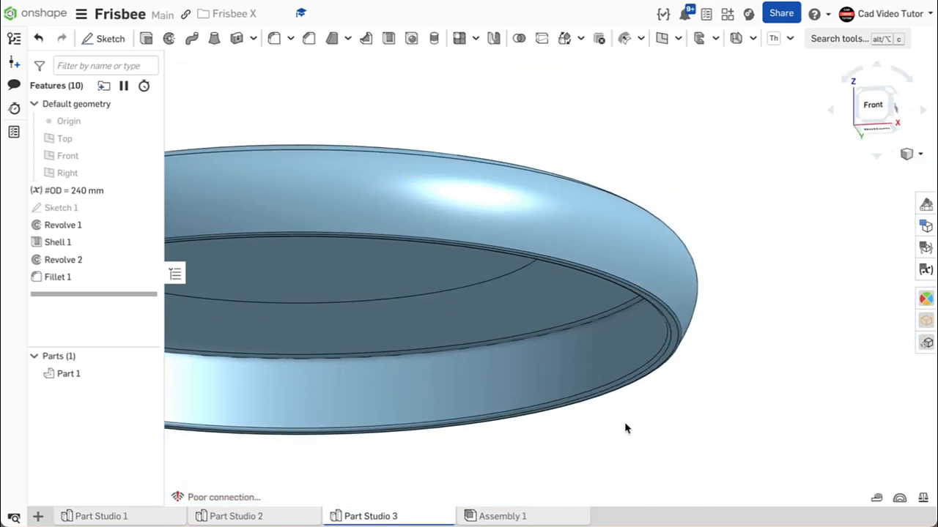
right_click(626, 429)
left_click(634, 484)
right_click_drag(622, 477, 333, 416)
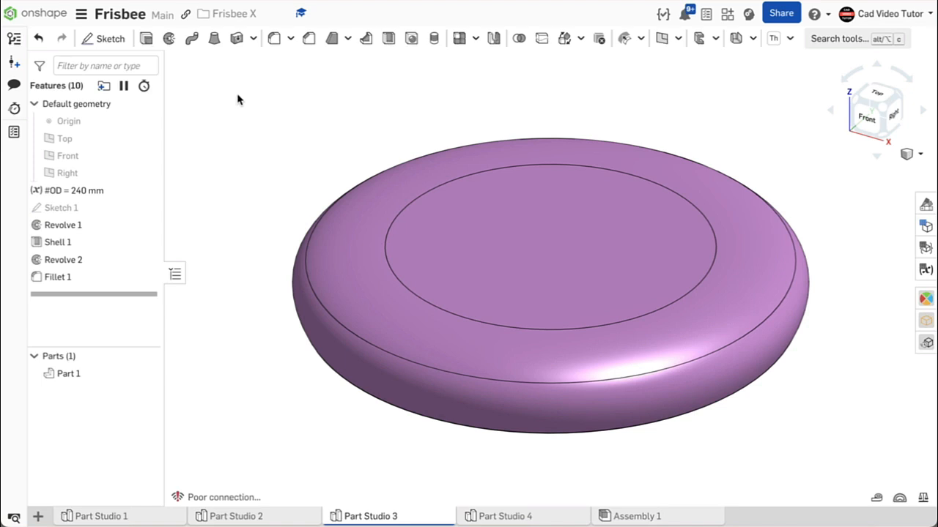
Set the default mass unit in the workspace units to Gram
left_click(81, 13)
left_click(183, 140)
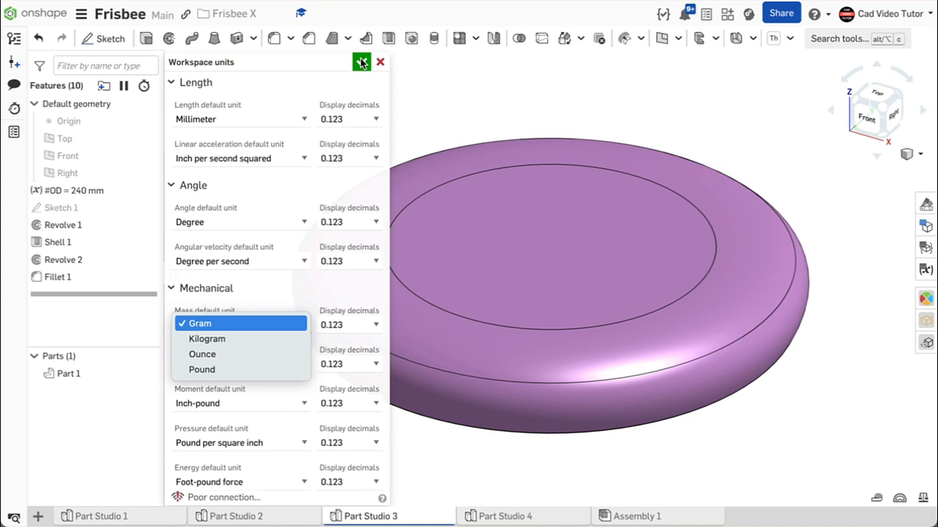
left_click(361, 63)
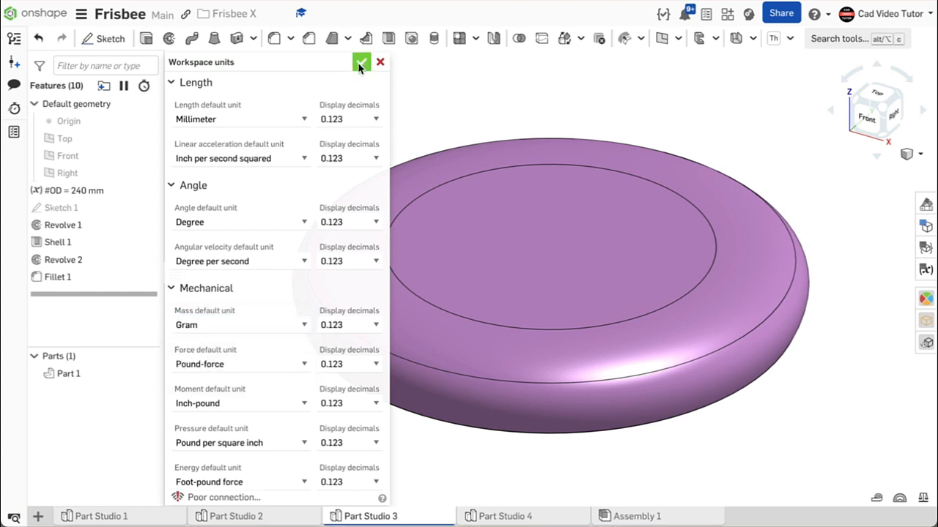
left_click(360, 63)
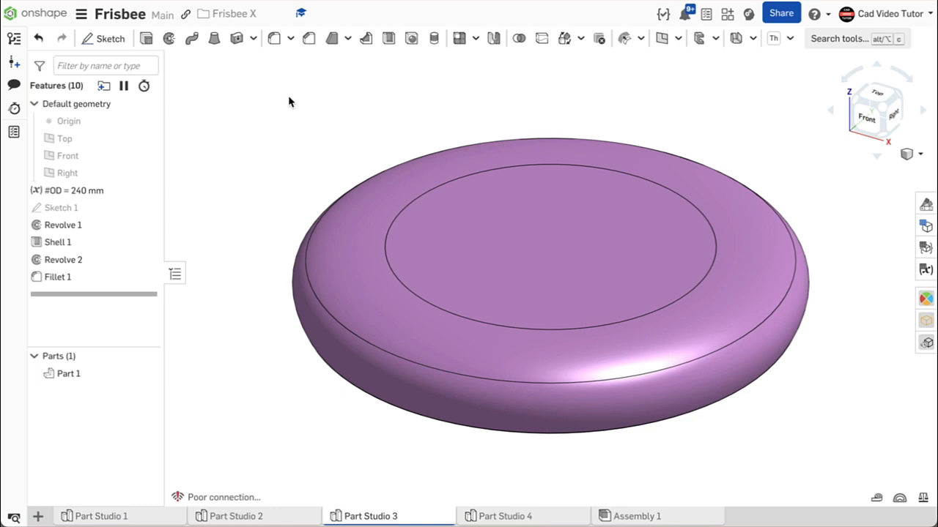
Assign the material HDPE (High-Density Polyethylene) from the Onshape Material Library to Part 1
right_click(121, 374)
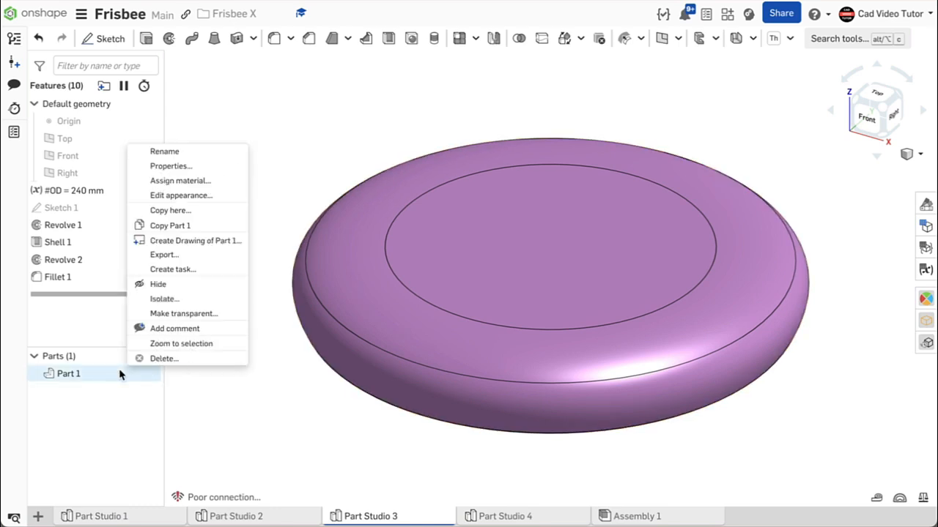
left_click(185, 181)
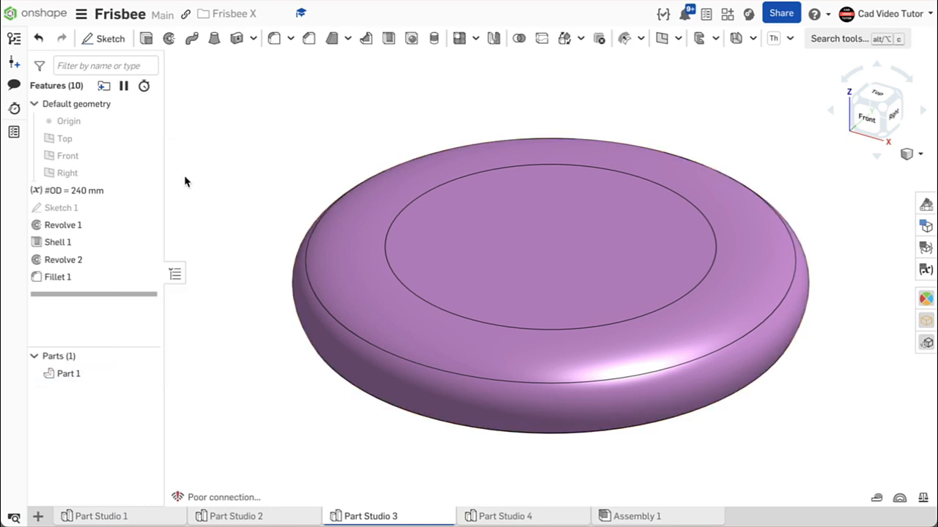
left_click(246, 337)
type("hd")
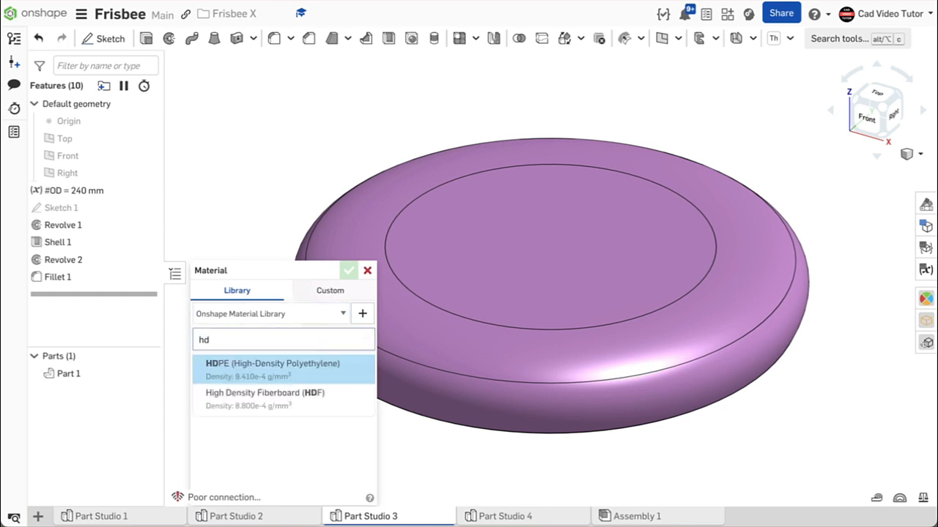
left_click(254, 368)
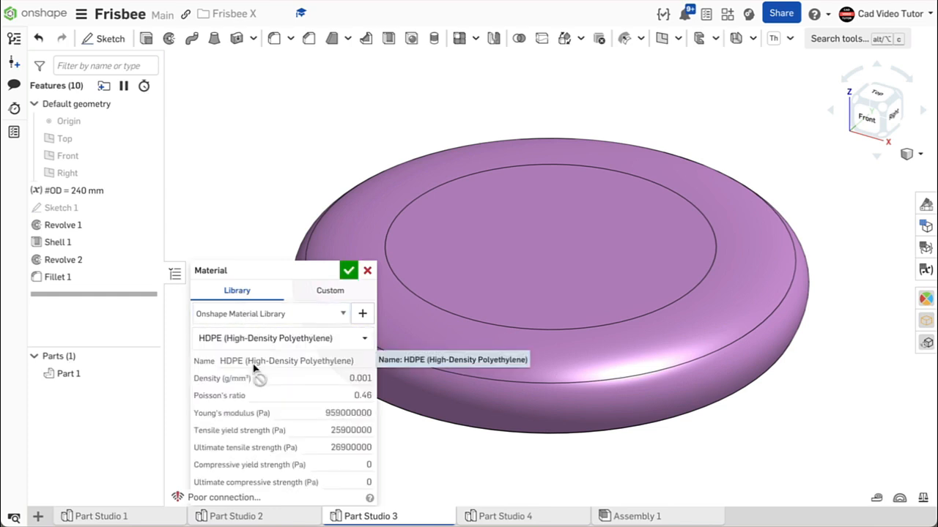
left_click(349, 272)
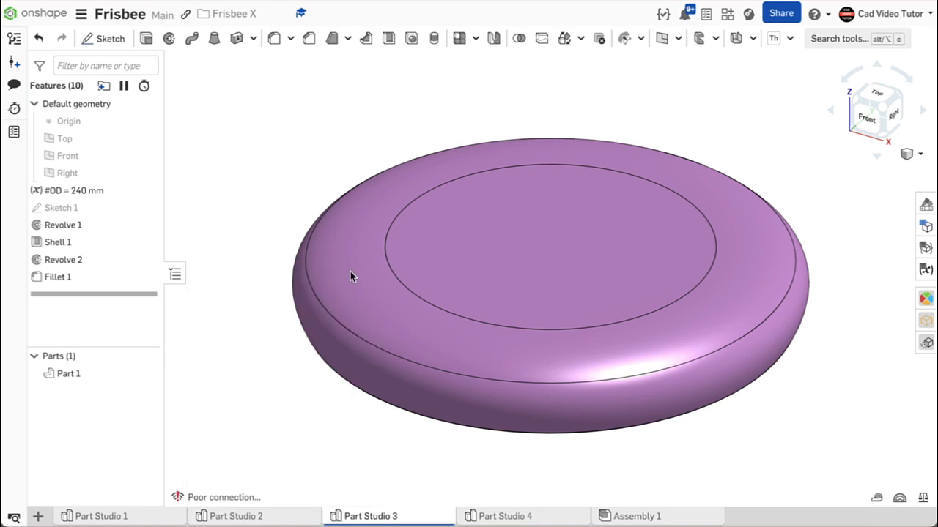
Check Part 1's mass properties with the model rolled back to after Revolve 1, Shell 1 and Revolve 2, and with all features active
left_click(923, 500)
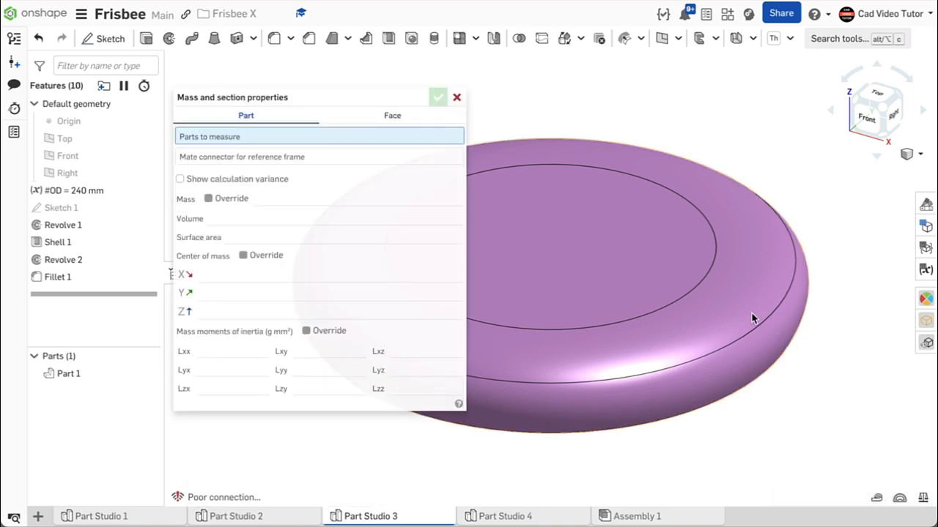
left_click(594, 295)
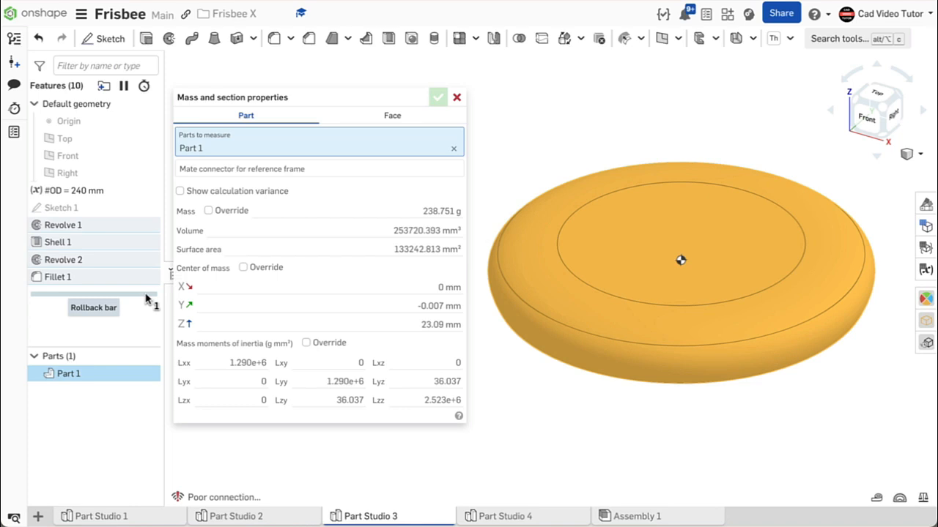
left_click_drag(146, 296, 146, 247)
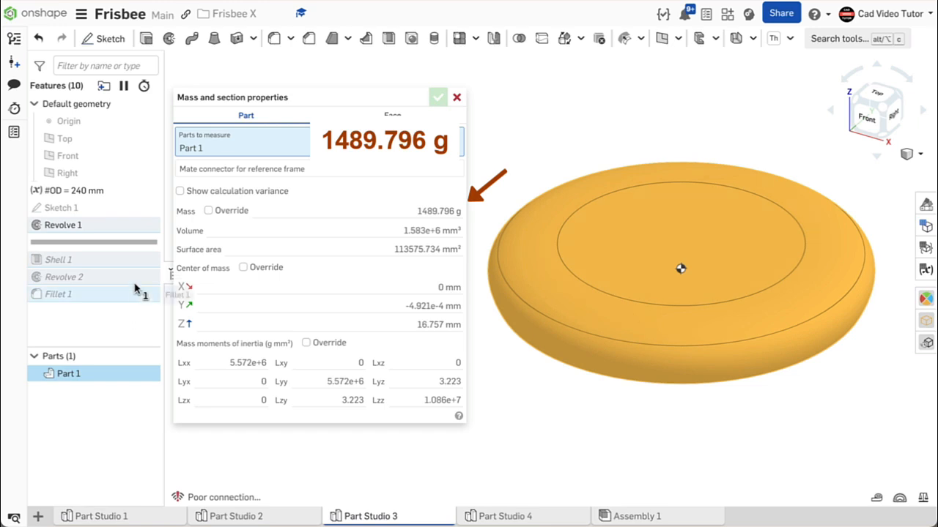
left_click_drag(136, 242, 134, 268)
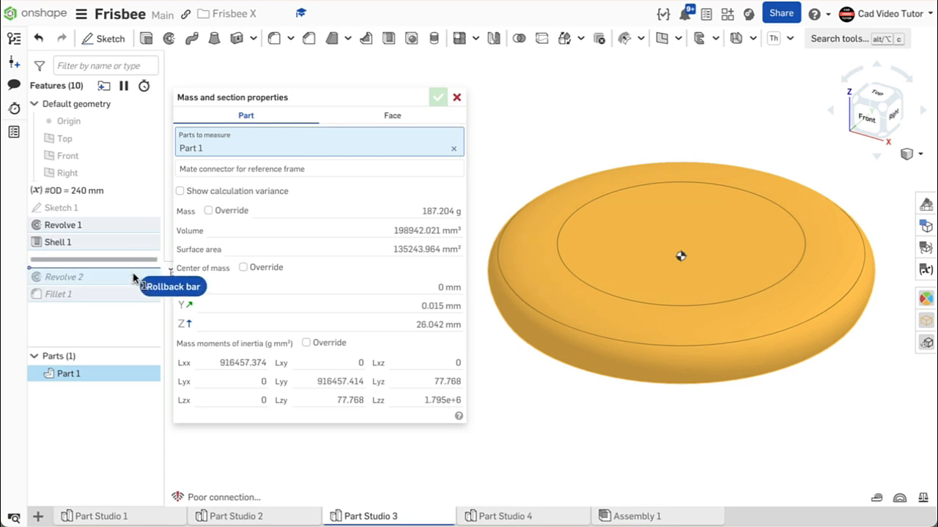
left_click_drag(134, 277, 130, 290)
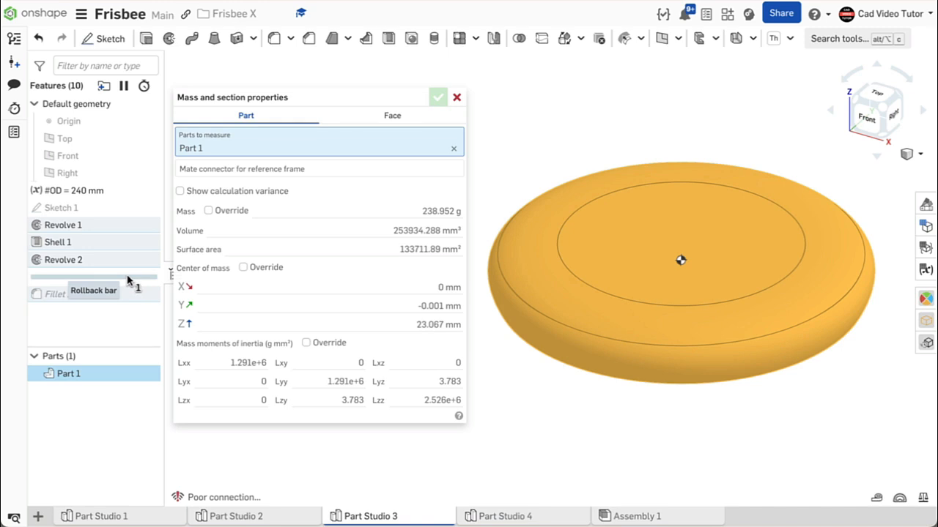
left_click_drag(128, 280, 119, 337)
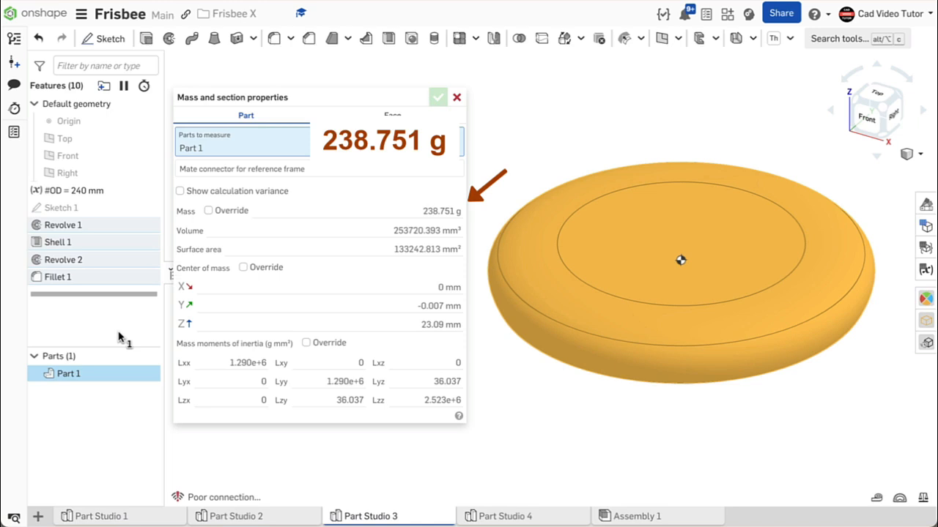
left_click(456, 97)
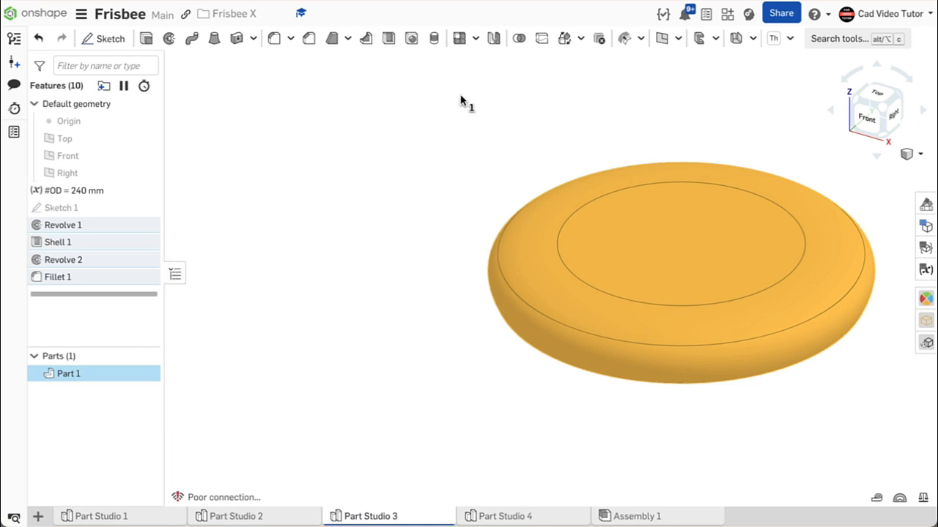
left_click(428, 213)
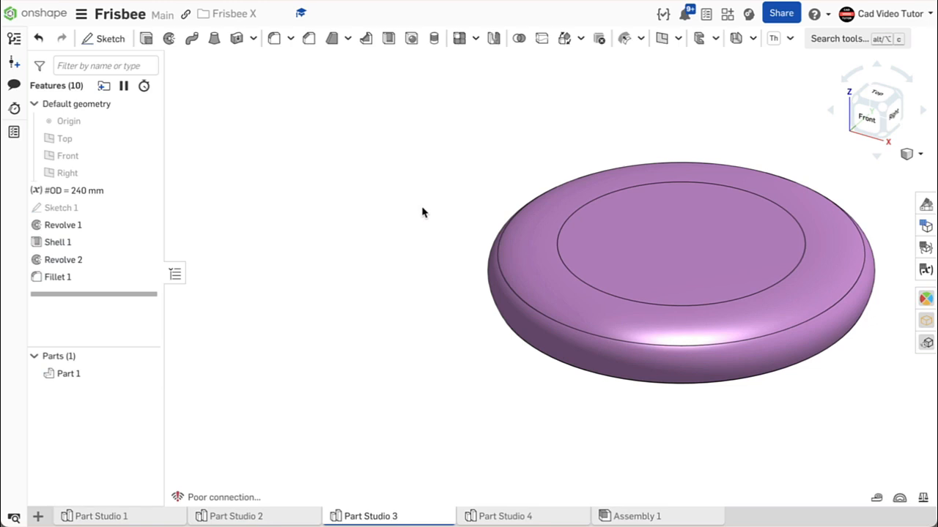
Set the OD length variable of Part Studio 3 to 280 mm
right_click(423, 211)
left_click(435, 261)
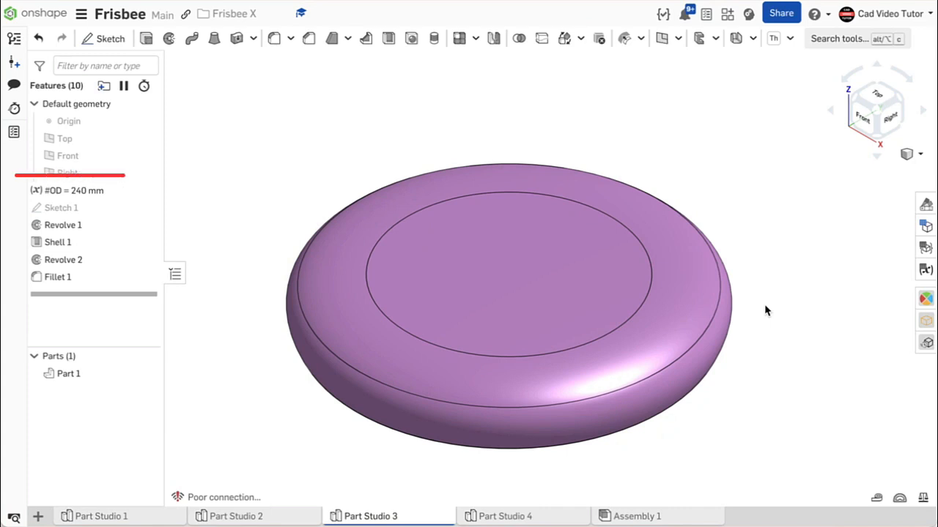
right_click_drag(765, 310, 766, 239)
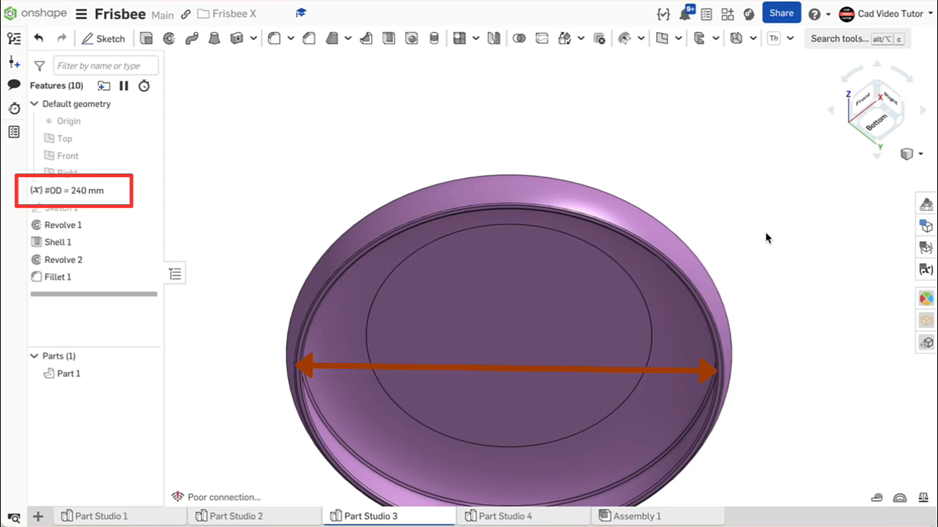
right_click_drag(765, 232, 763, 228)
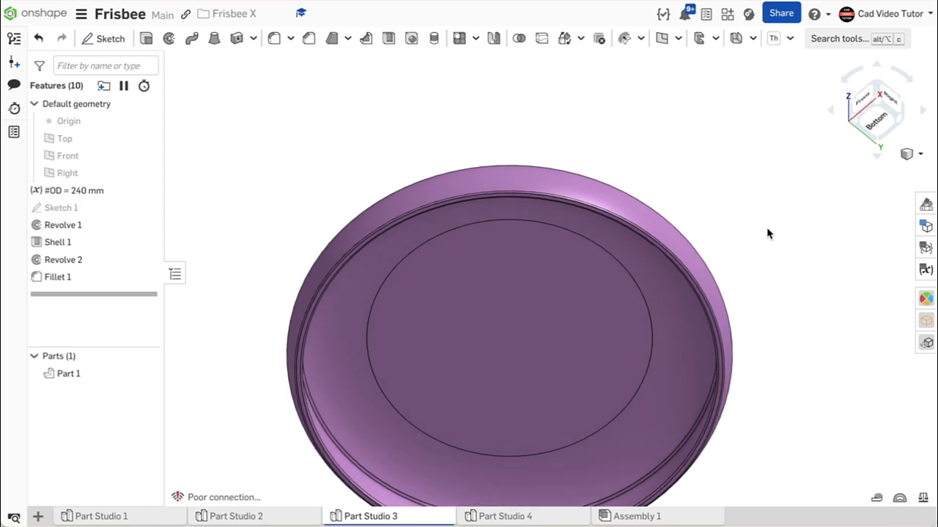
right_click_drag(767, 229, 781, 320)
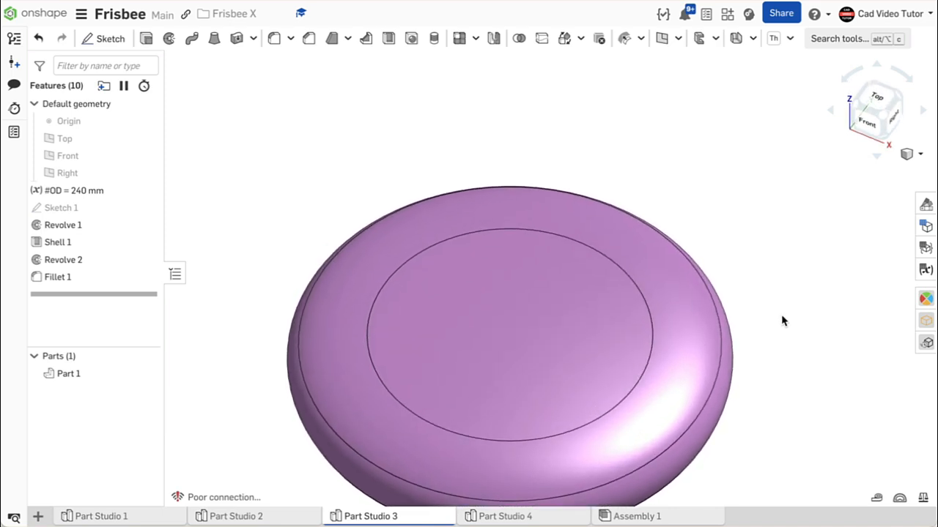
middle_click_drag(782, 321, 773, 257)
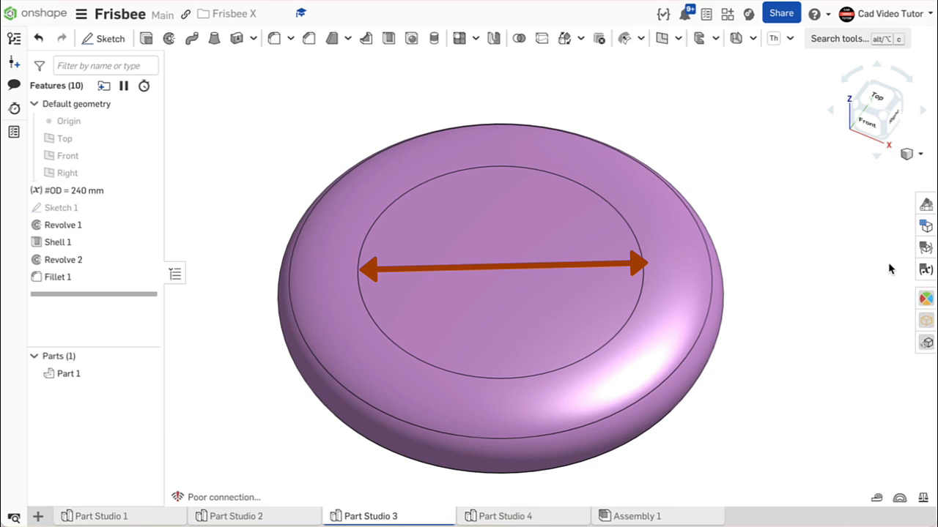
left_click(927, 272)
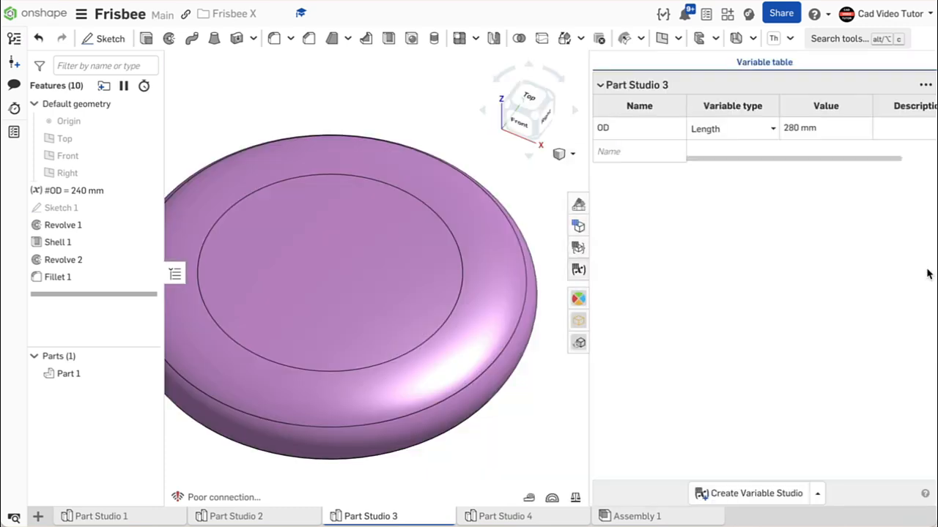
left_click(794, 129)
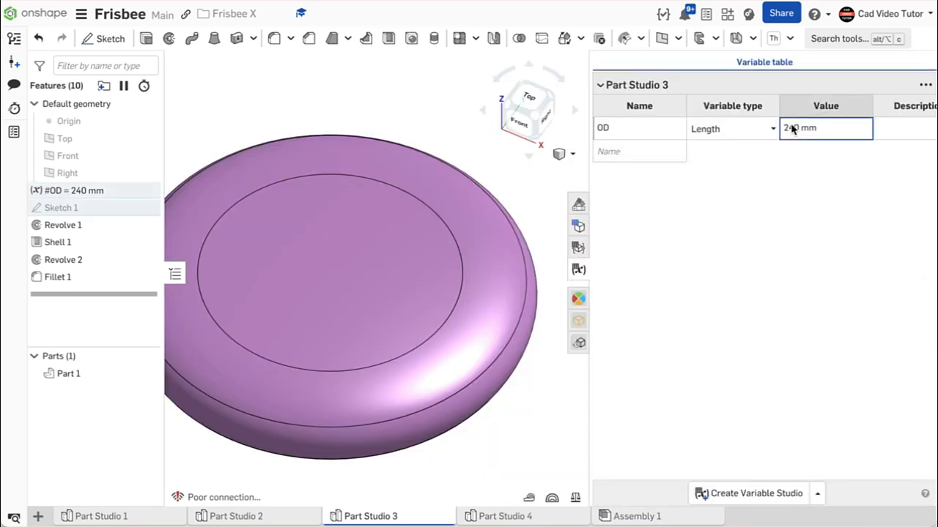
type("2")
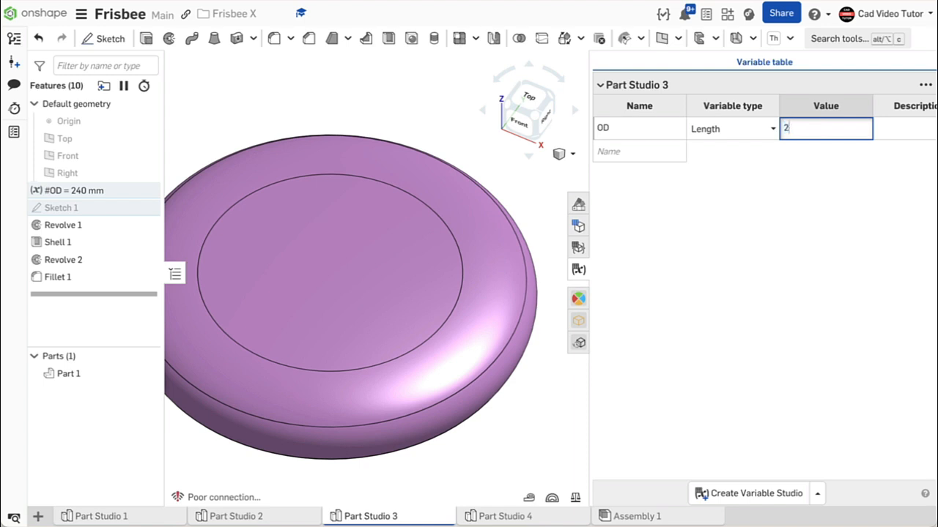
type("80")
key("Return")
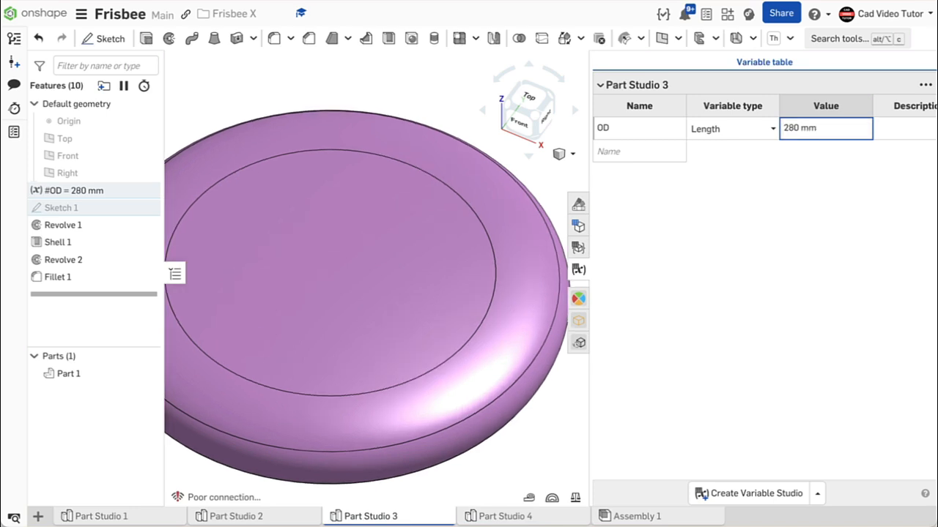
left_click(578, 268)
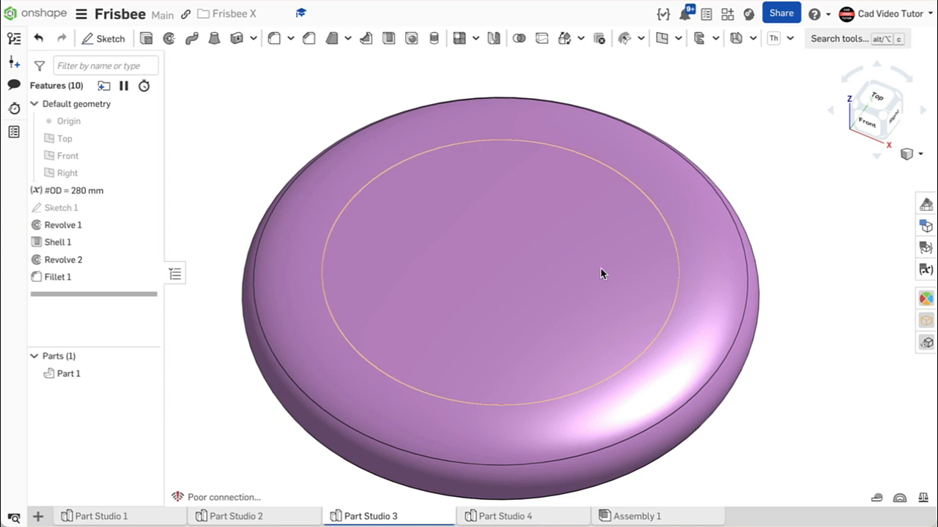
Roll the model back to before Fillet 1 and measure the diameter of the bottom rim's outer edge
right_click_drag(608, 271, 583, 276)
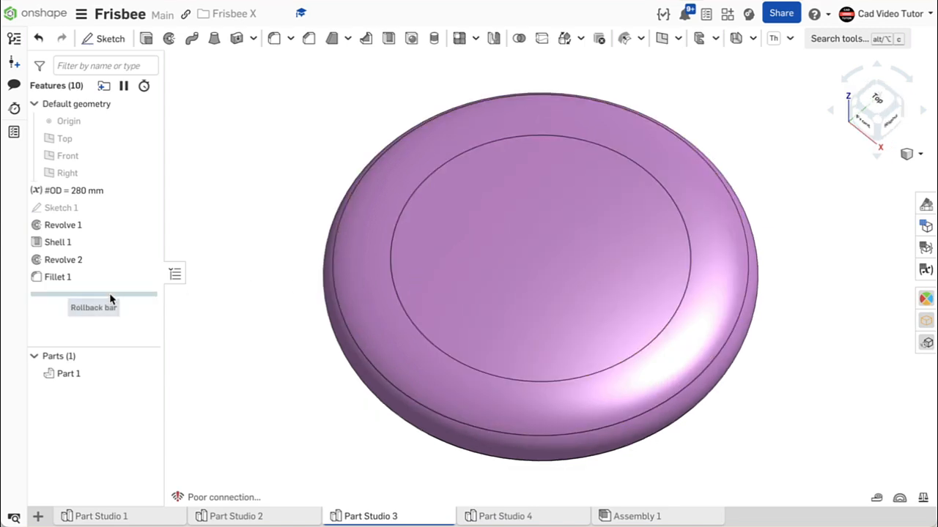
left_click_drag(110, 294, 109, 271)
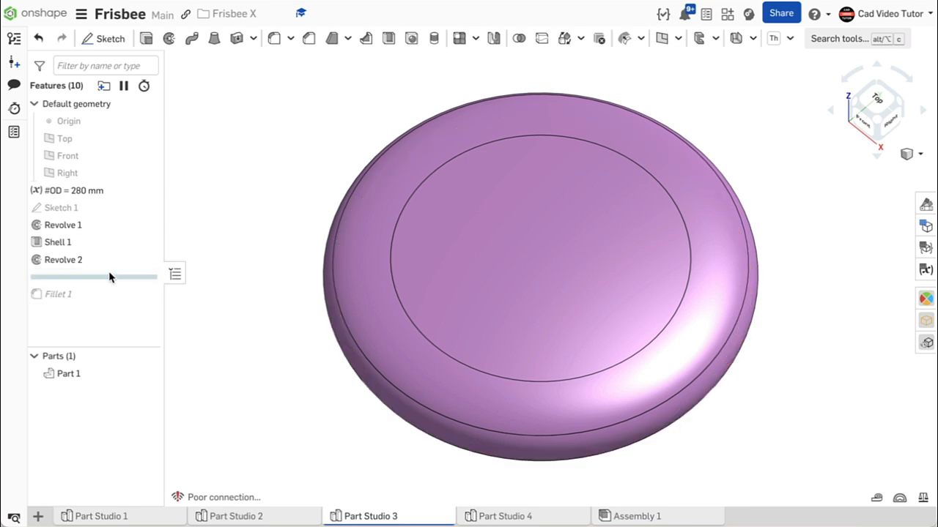
left_click(876, 498)
right_click_drag(749, 419, 778, 222)
left_click(744, 338)
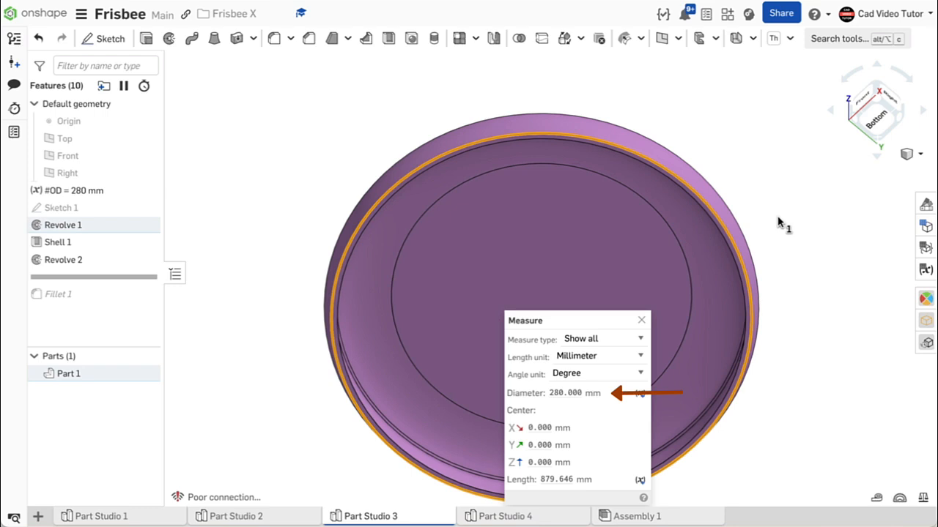
left_click(779, 222)
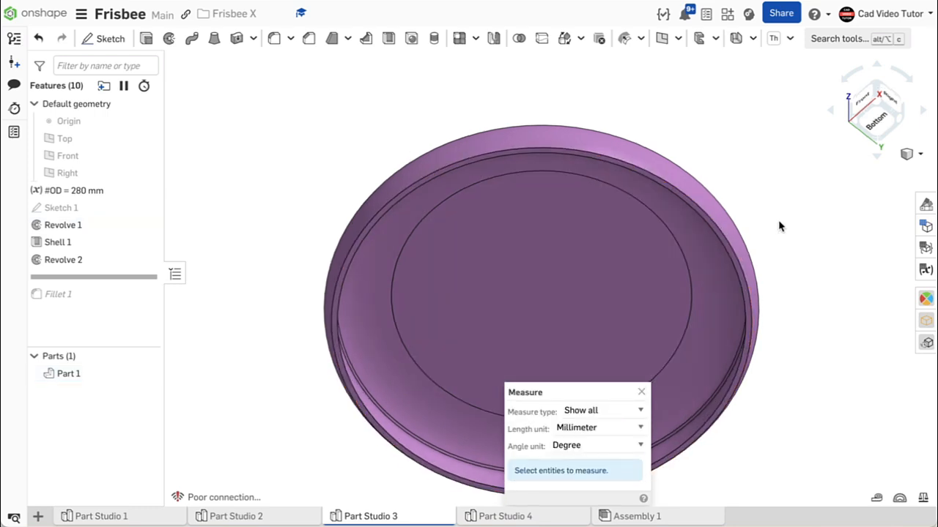
Measure the diameter of the circular edge on the frisbee's top face and roll the feature history to the end
right_click_drag(779, 223, 796, 306)
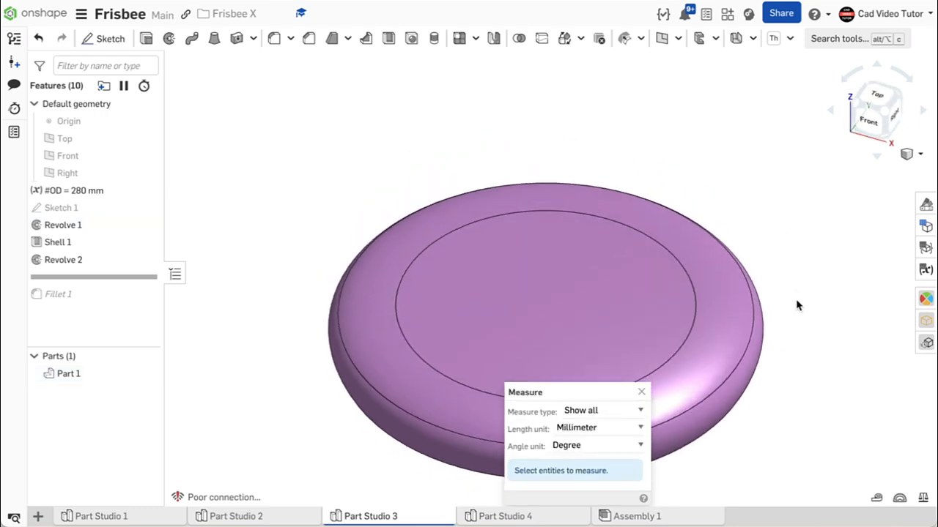
left_click(673, 256)
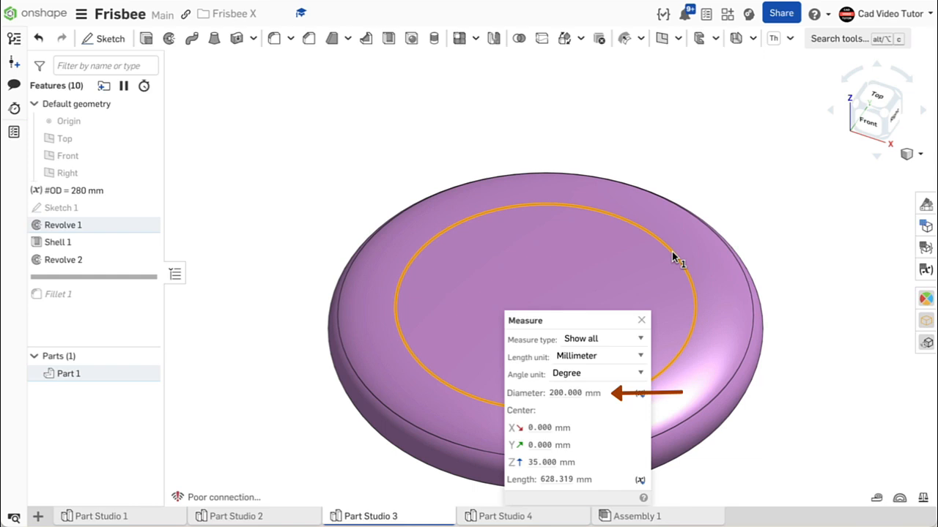
left_click(674, 259)
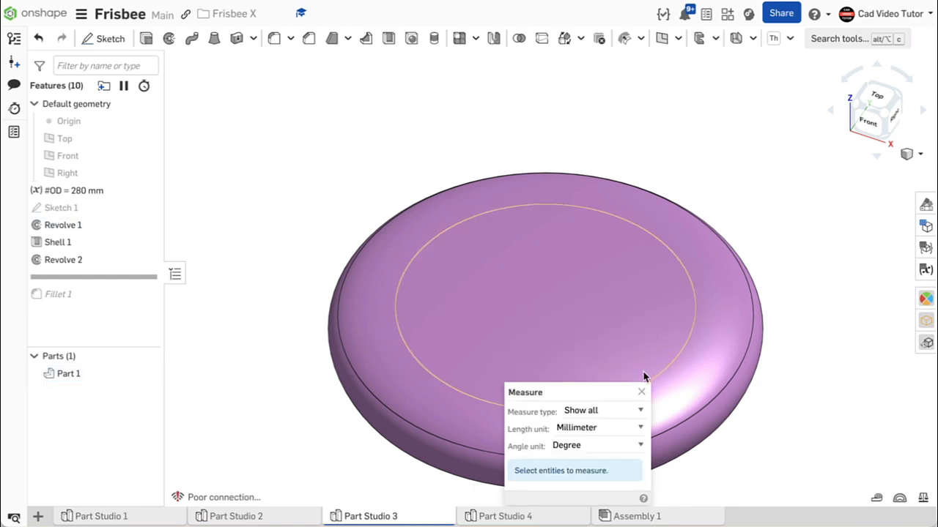
left_click(643, 393)
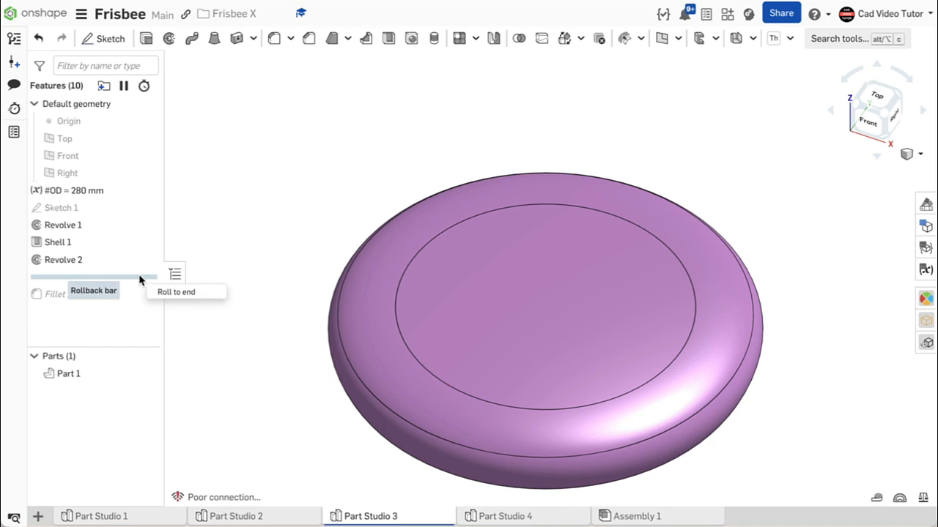
left_click(166, 295)
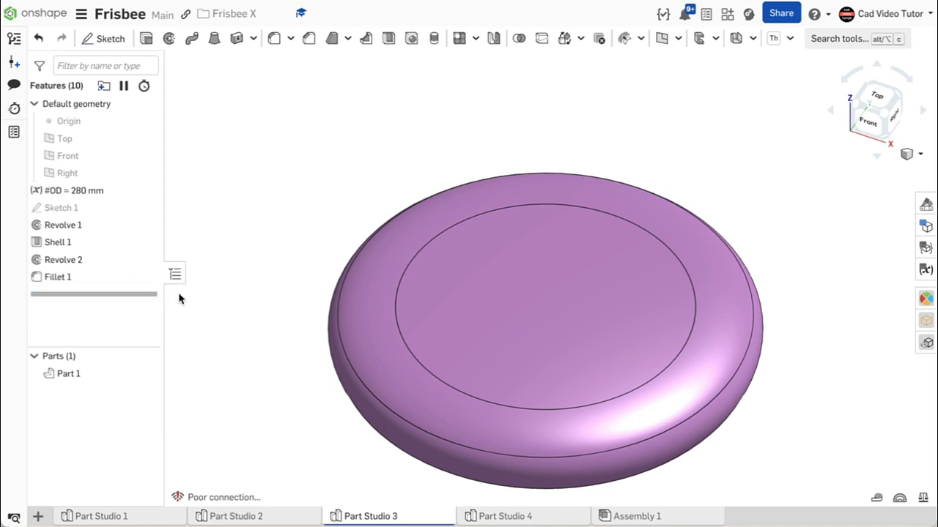
Check the mass properties of the resized Part 1 and return to the isometric view
left_click(924, 499)
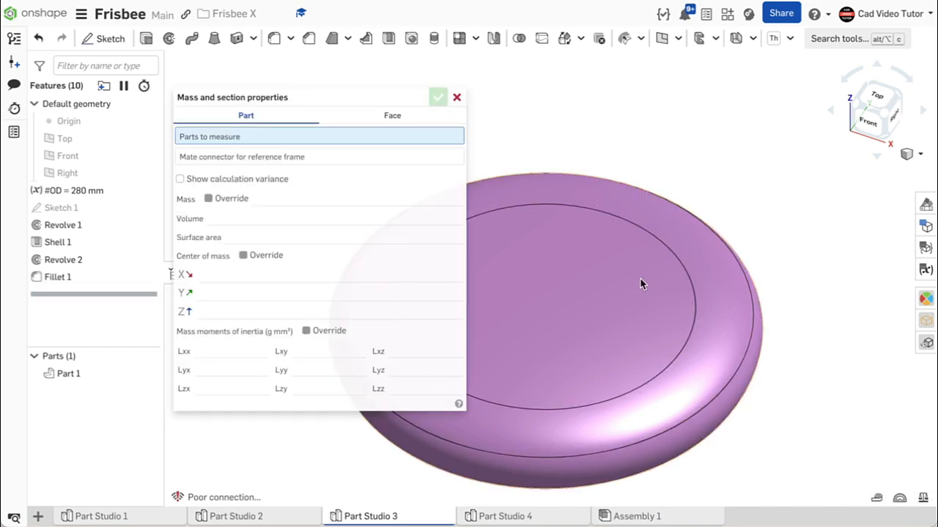
left_click(536, 203)
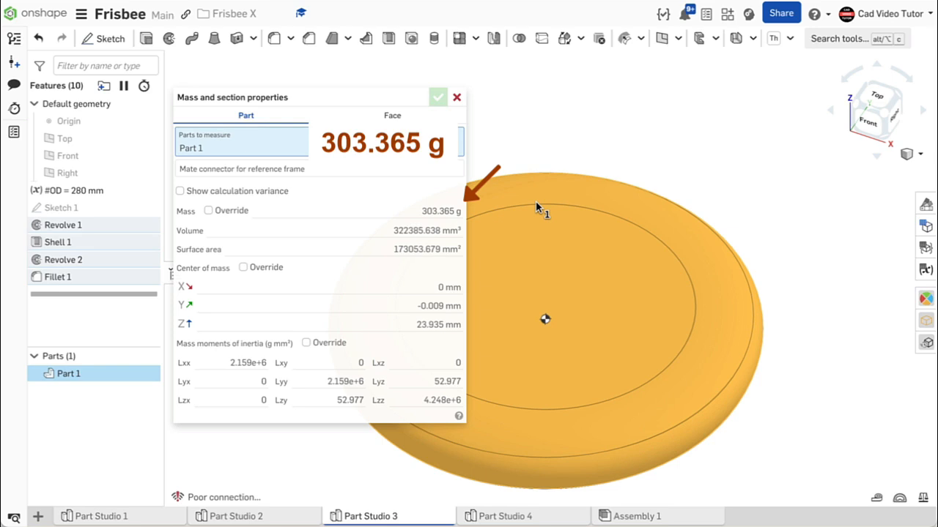
left_click(457, 98)
right_click(282, 173)
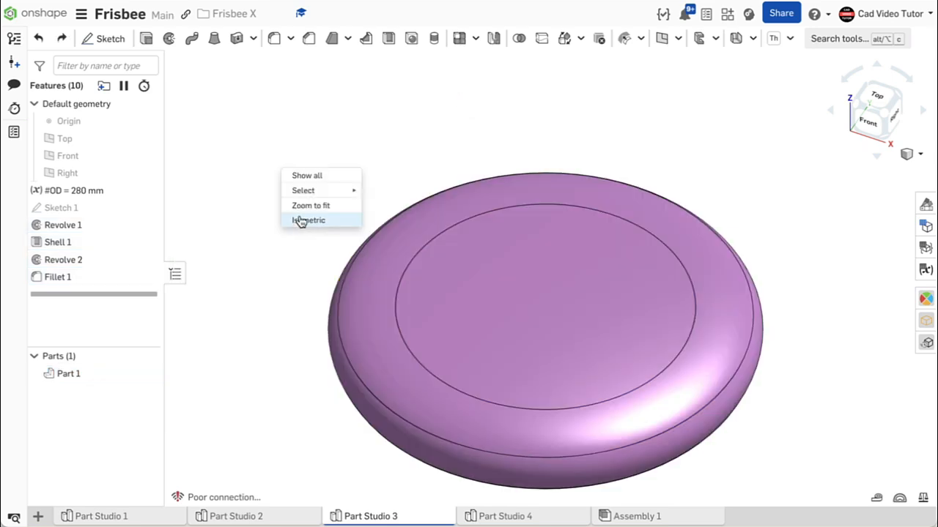
left_click(299, 218)
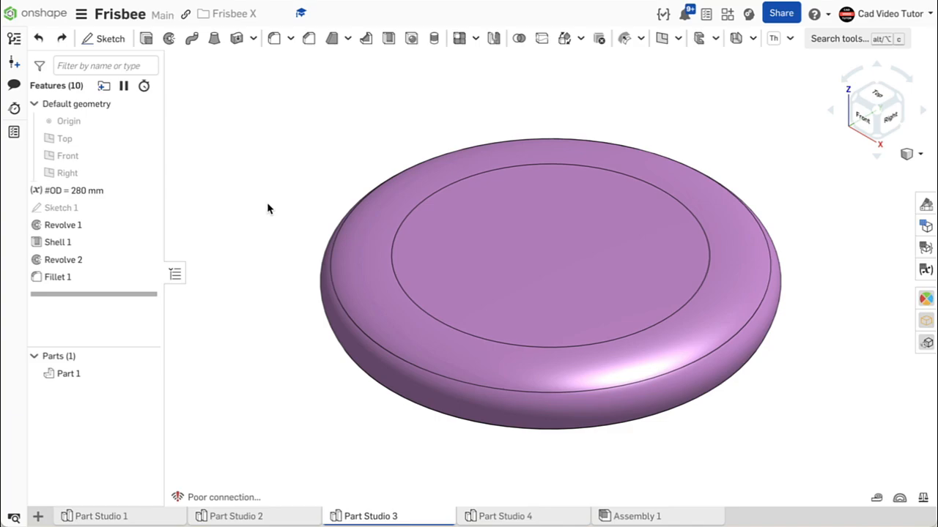